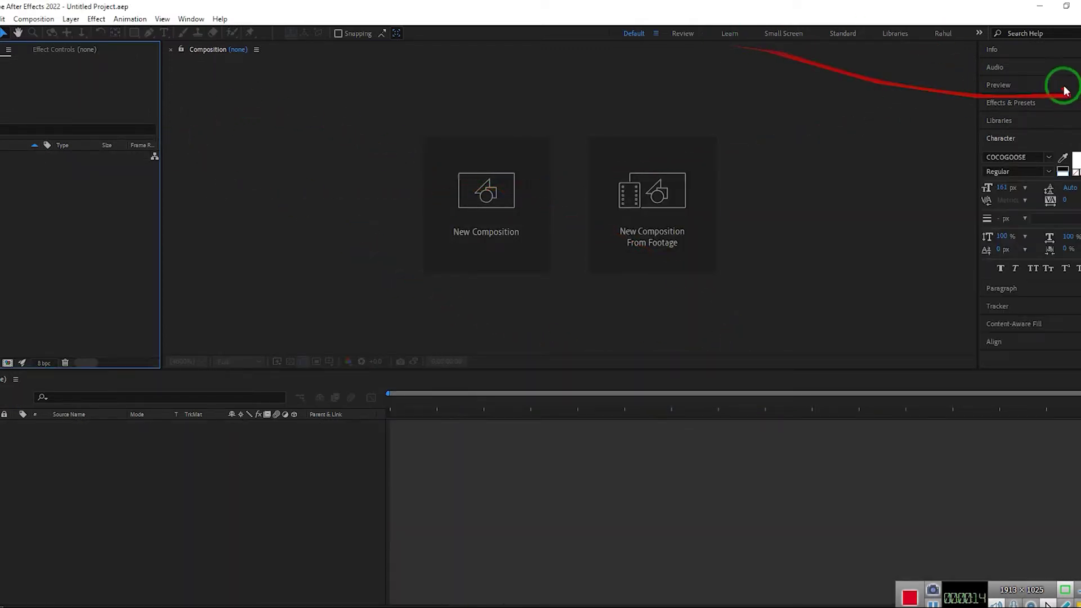
- Create a 1280×720, 25 fps composition named 'text' lasting 0:00:10:00 on black
{"action": "left_click", "coordinate": [528, 238]}
{"action": "type", "text": "text"}
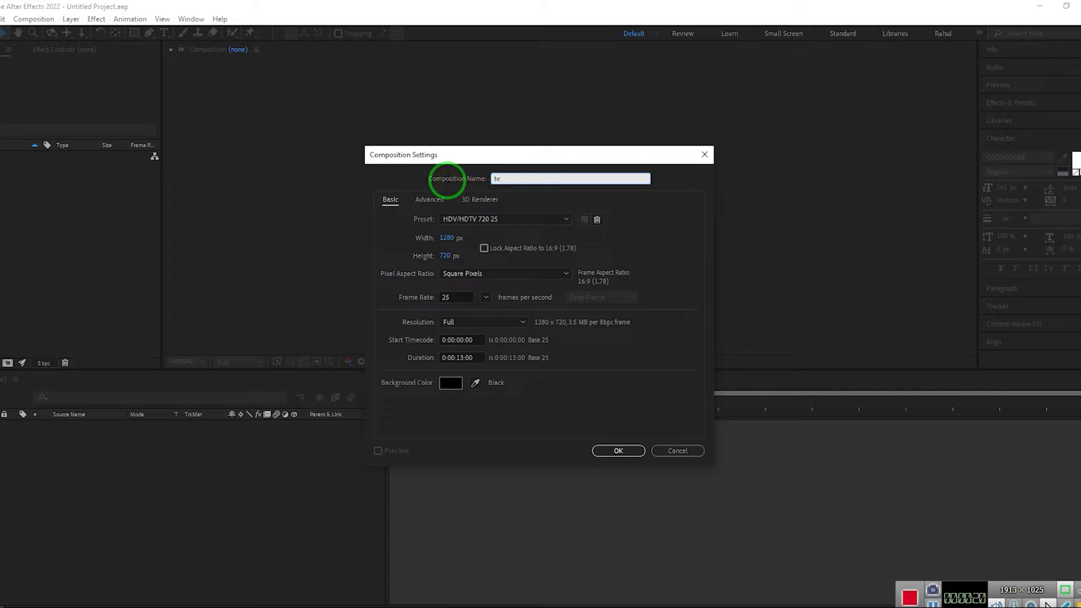
{"action": "left_click", "coordinate": [460, 358]}
{"action": "key", "text": "BackSpace"}
{"action": "type", "text": "0"}
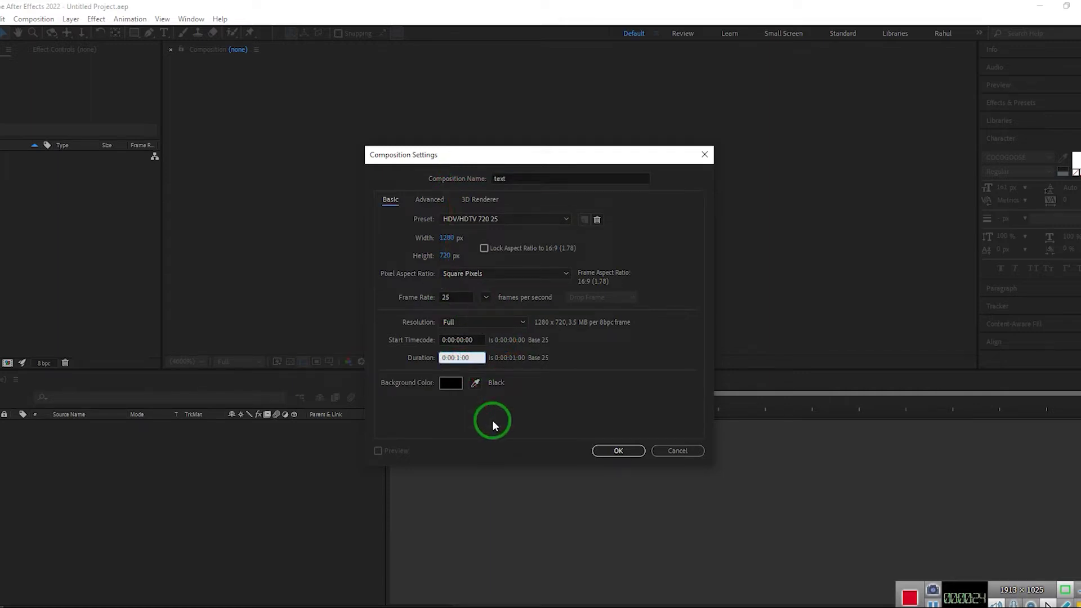
{"action": "left_click", "coordinate": [618, 450]}
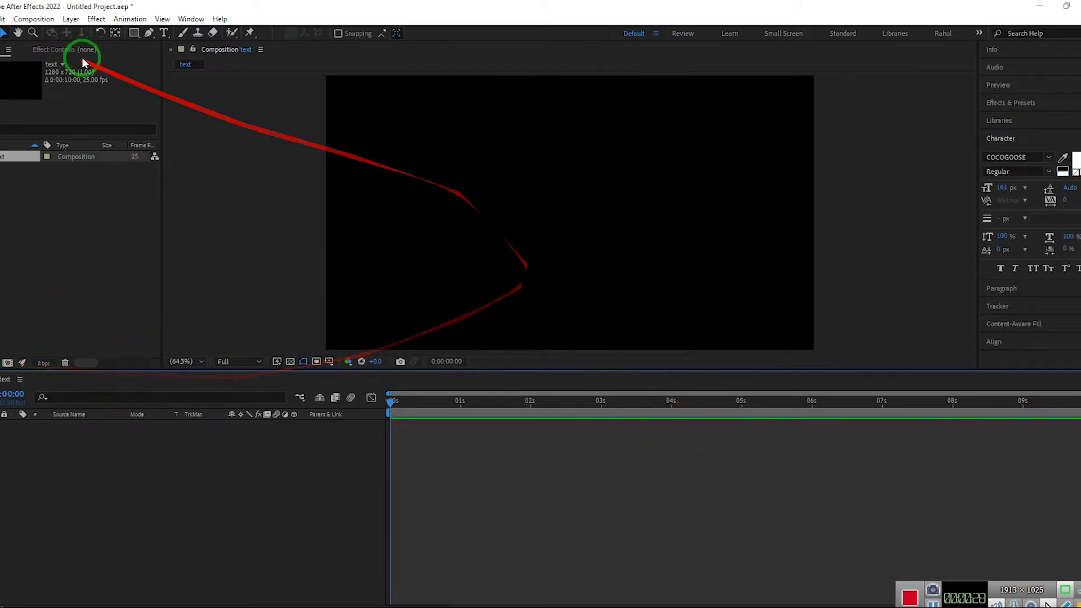
- Add a new text layer reading 'SHUTTER' from the timeline menu, commit it and select it
{"action": "right_click", "coordinate": [113, 503]}
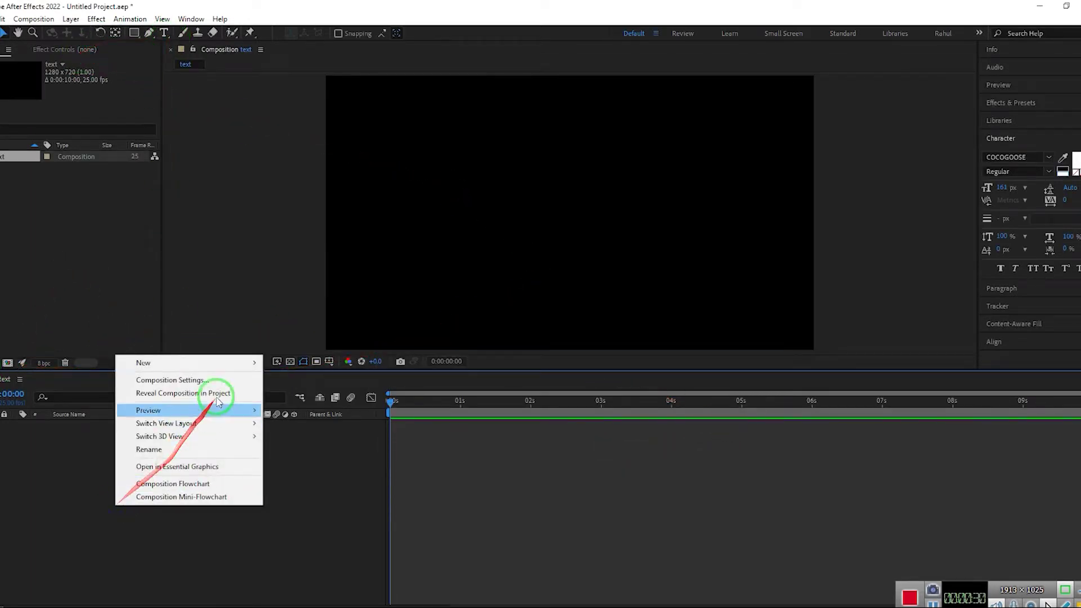
{"action": "mouse_move", "coordinate": [230, 366]}
{"action": "key", "text": "Escape"}
{"action": "key", "text": "Escape"}
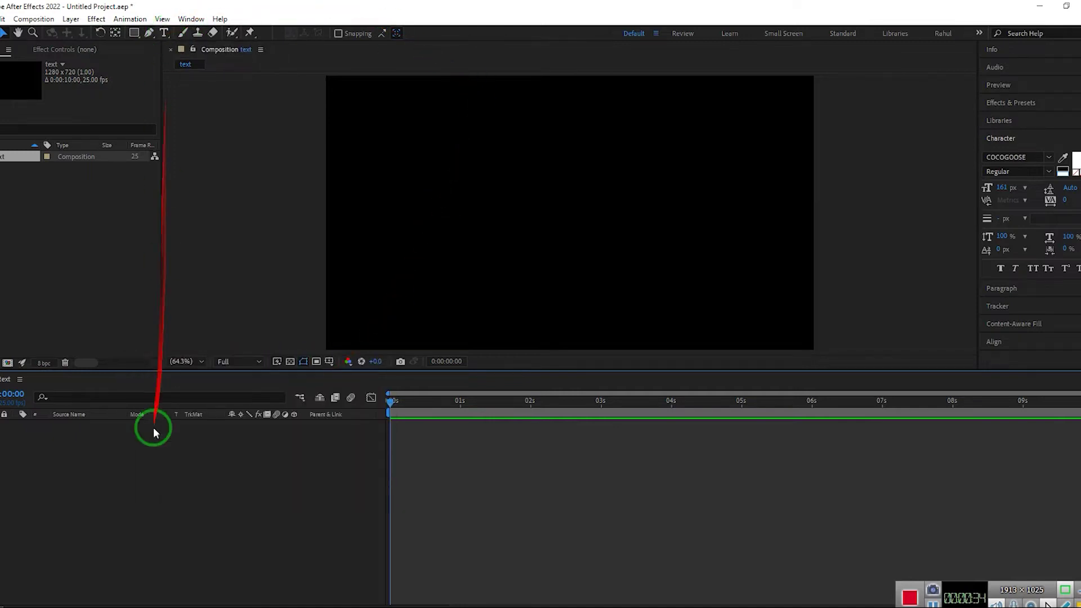
{"action": "right_click", "coordinate": [108, 497]}
{"action": "mouse_move", "coordinate": [187, 358]}
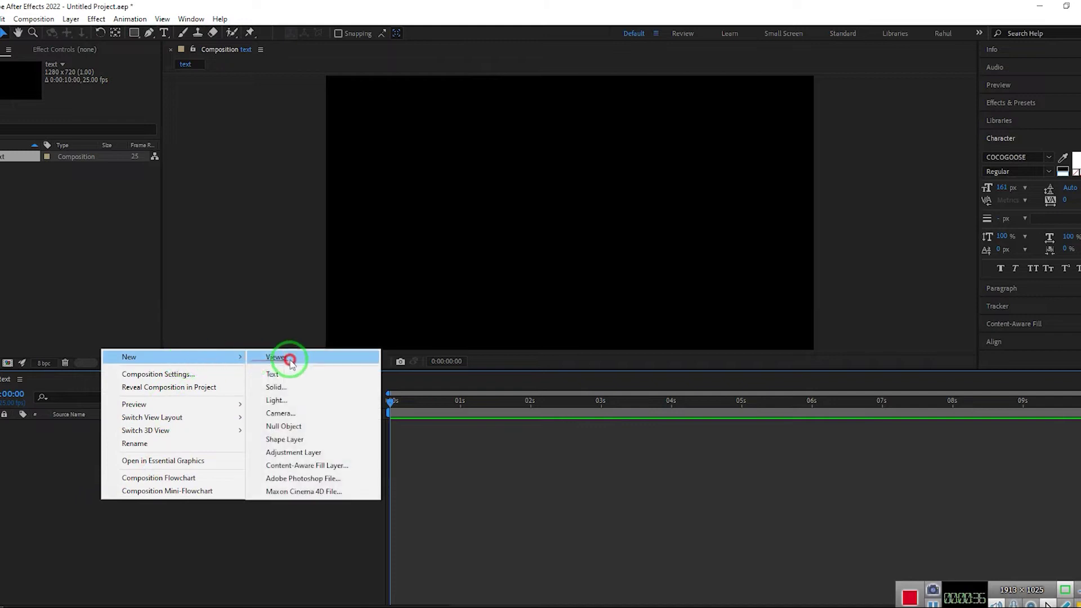
{"action": "left_click", "coordinate": [285, 357]}
{"action": "type", "text": "S"}
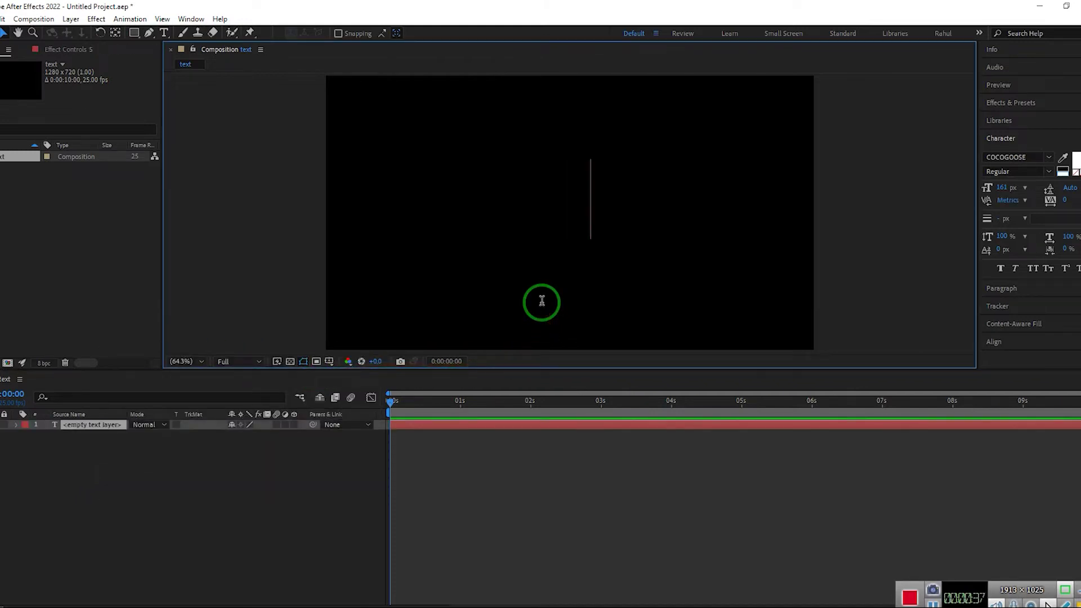
{"action": "type", "text": "HUT"}
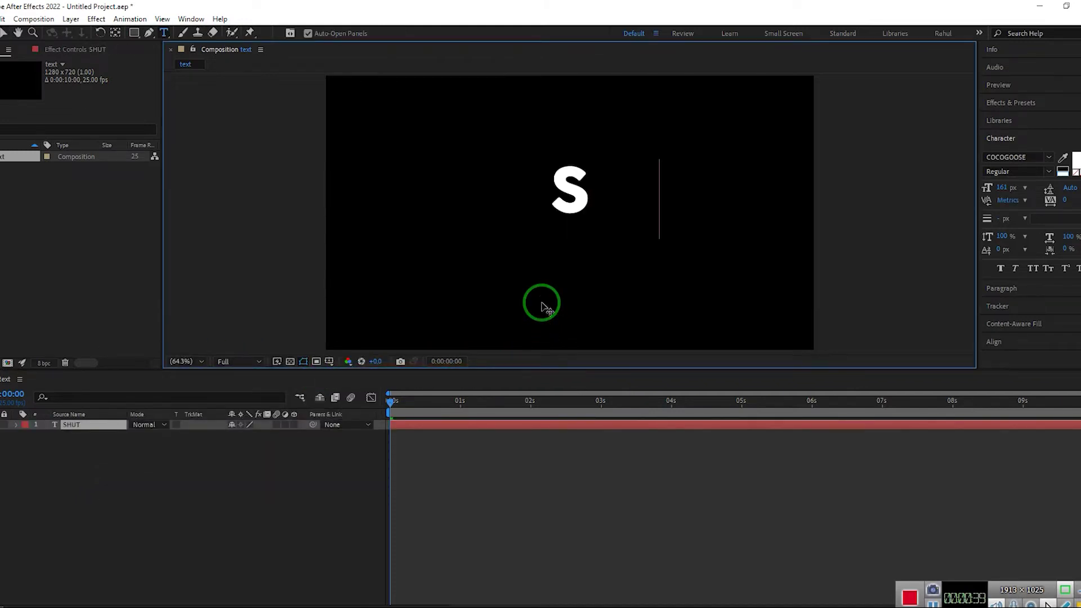
{"action": "type", "text": "TER"}
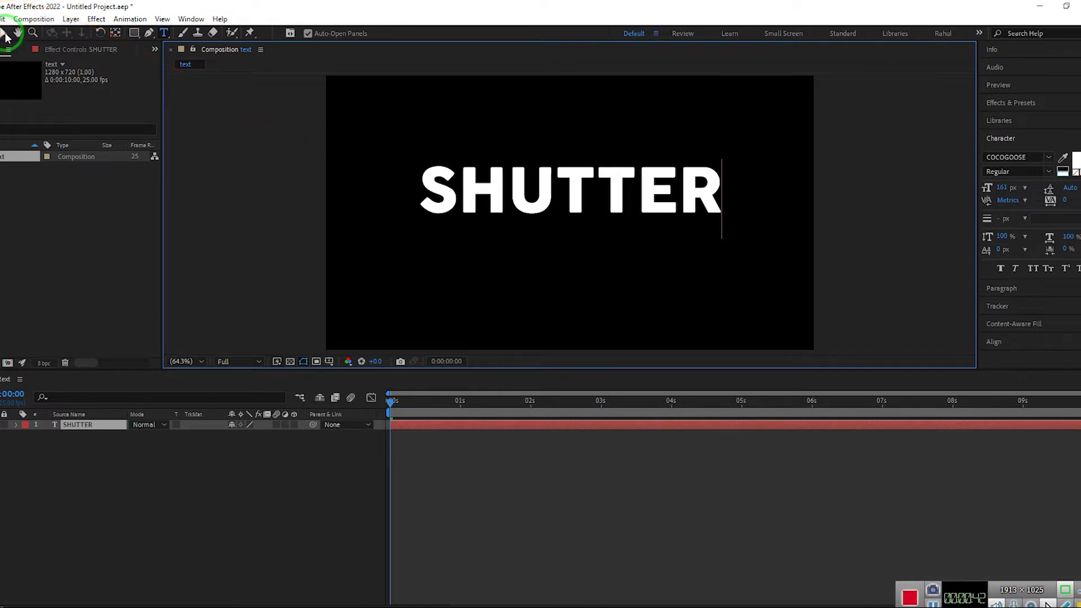
{"action": "left_click", "coordinate": [6, 36]}
{"action": "left_click", "coordinate": [606, 219]}
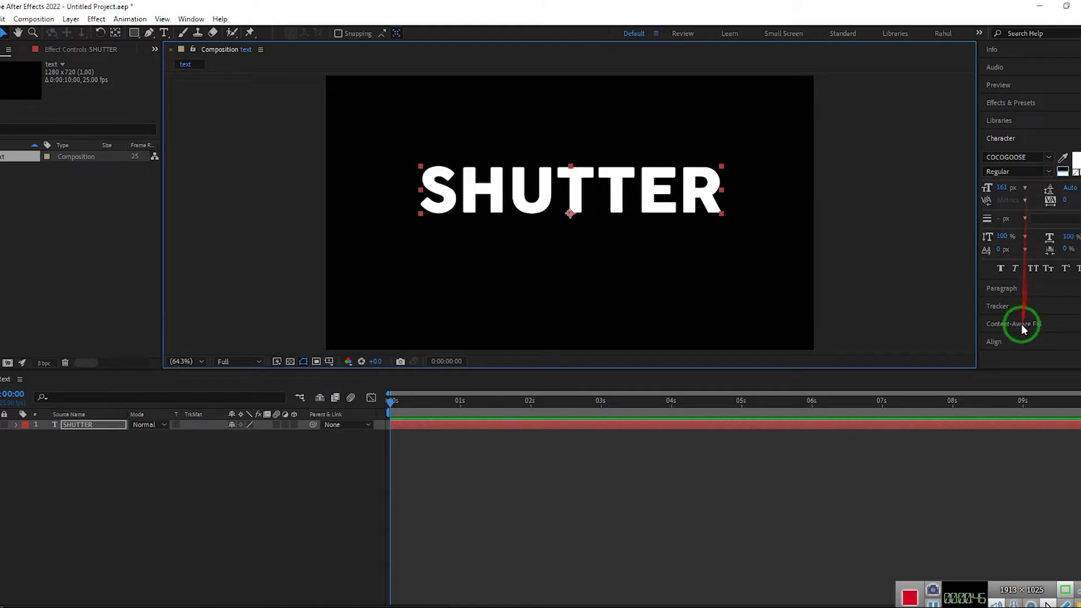
- Align the SHUTTER layer to the composition's vertical centre
{"action": "left_click", "coordinate": [993, 435]}
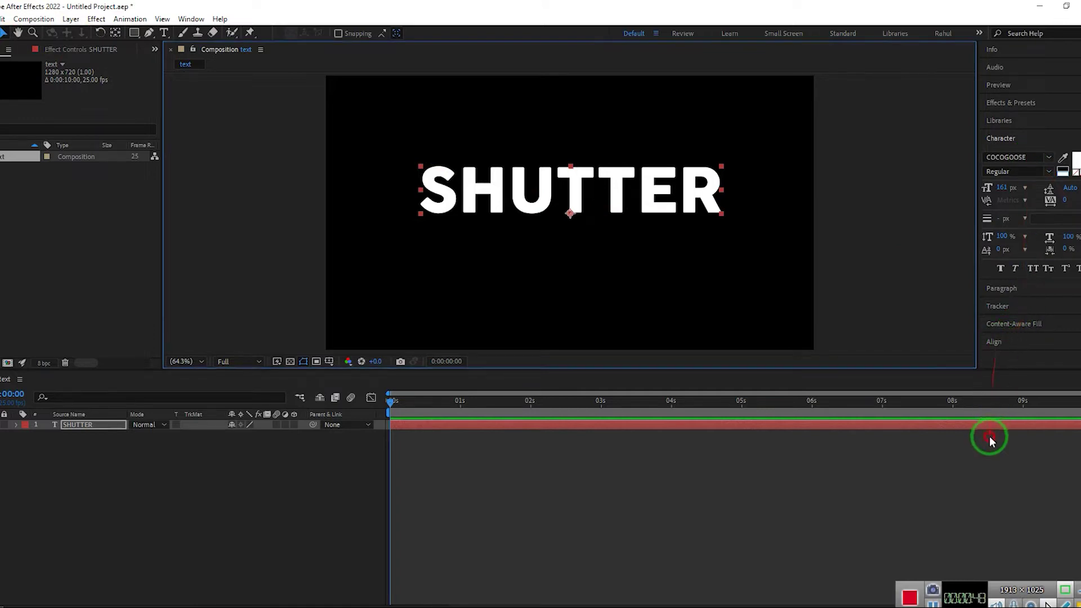
{"action": "left_click", "coordinate": [994, 342]}
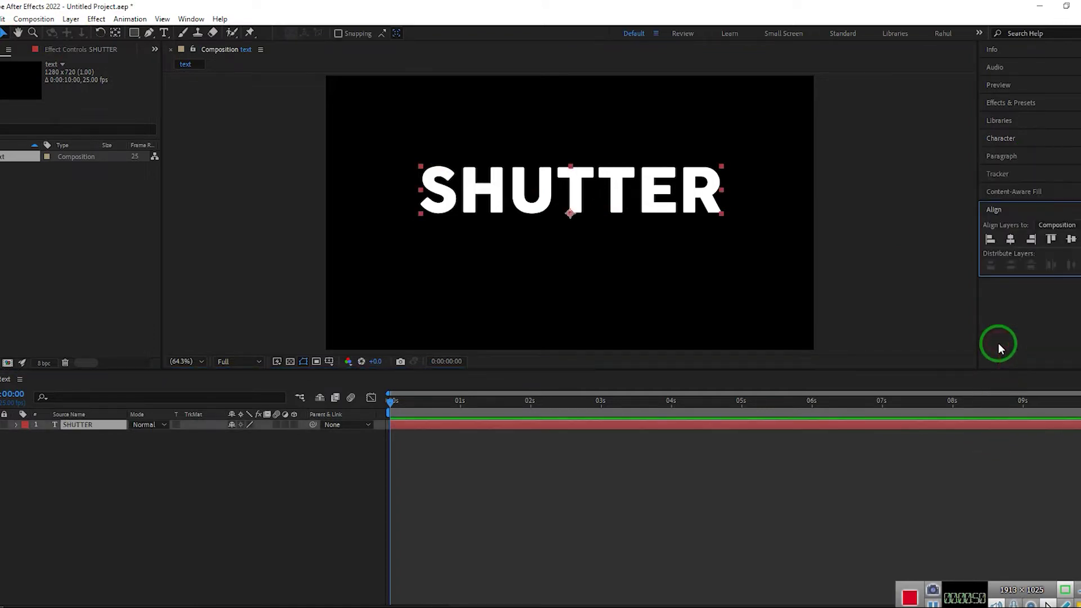
{"action": "left_click", "coordinate": [1068, 242]}
{"action": "left_click", "coordinate": [424, 424]}
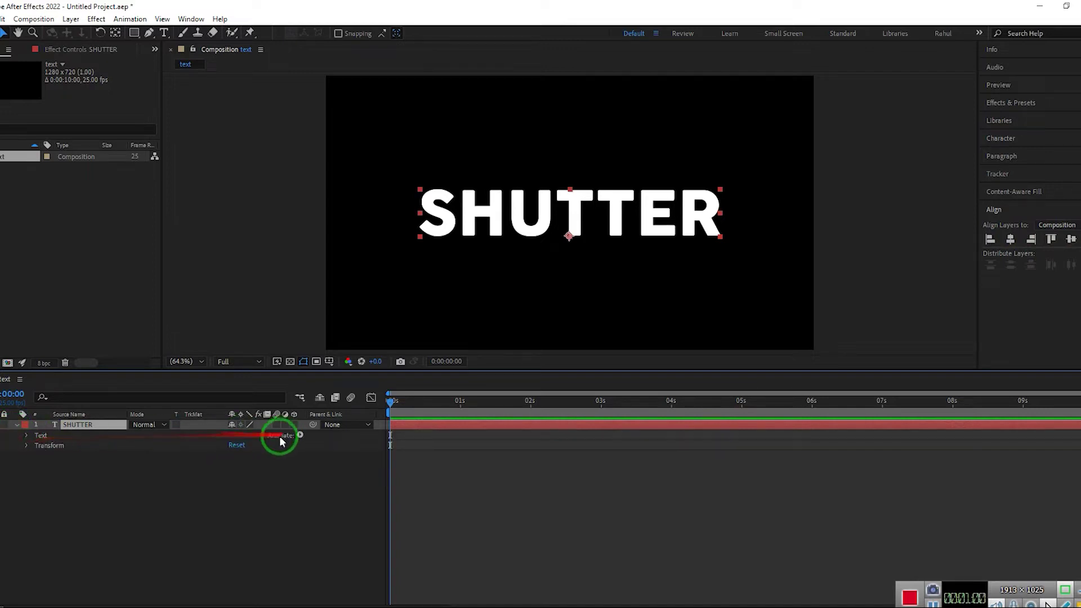
- Add an All Transform Properties animator, set its Opacity to 0%, and reveal Range Selector Offset
{"action": "left_click", "coordinate": [302, 436]}
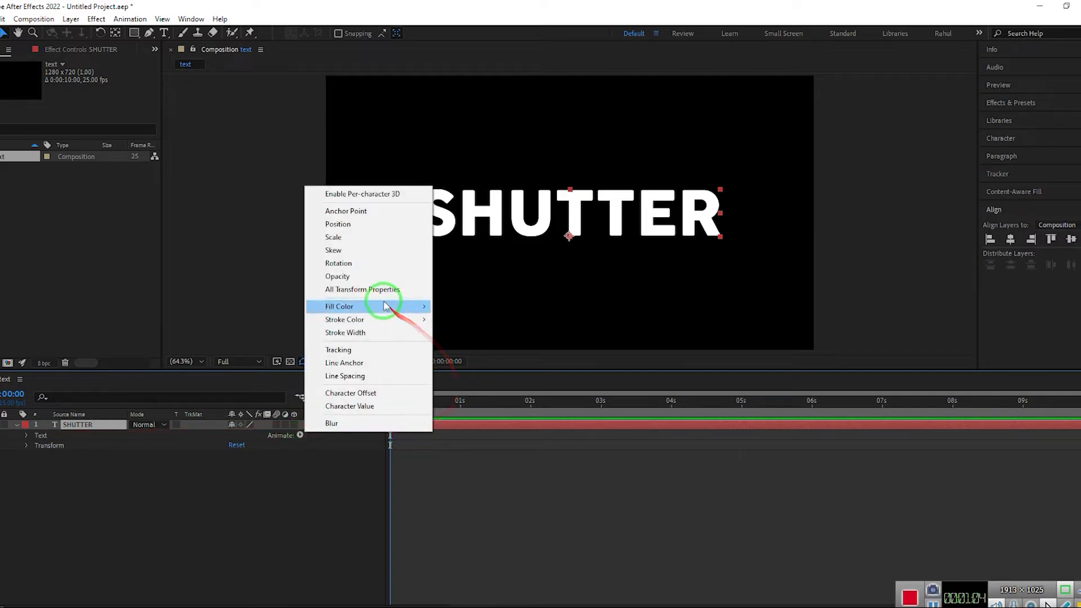
{"action": "left_click", "coordinate": [384, 291]}
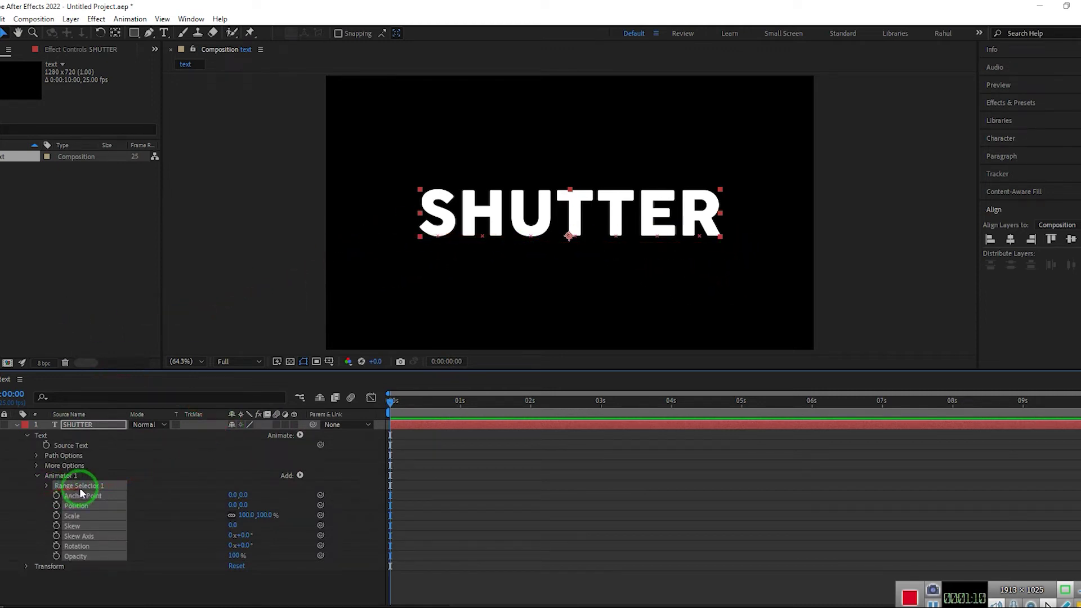
{"action": "left_click", "coordinate": [266, 572]}
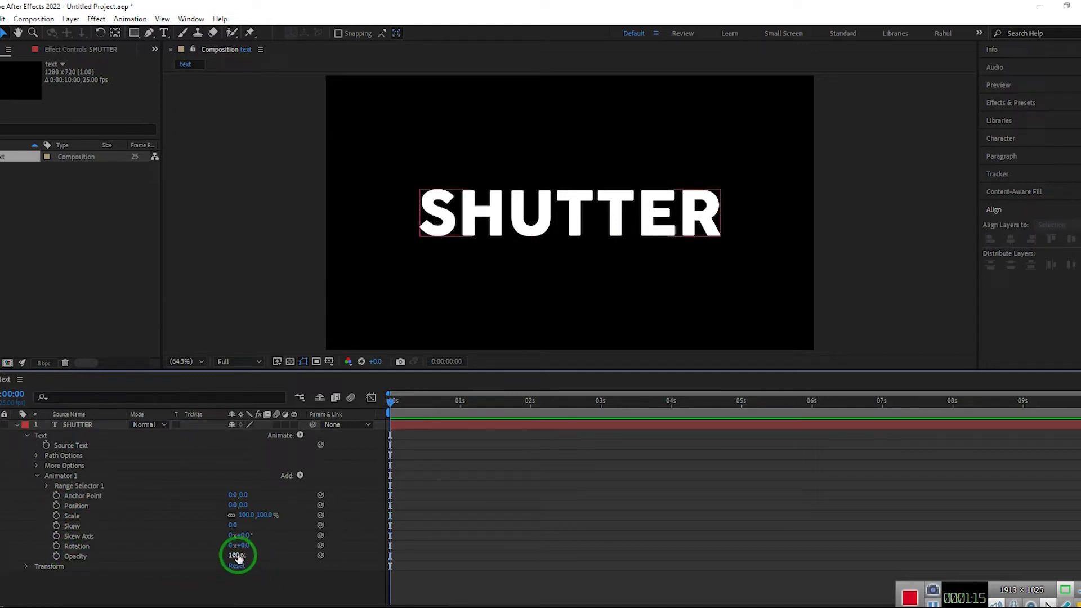
{"action": "left_click_drag", "start_coordinate": [237, 556], "coordinate": [160, 562]}
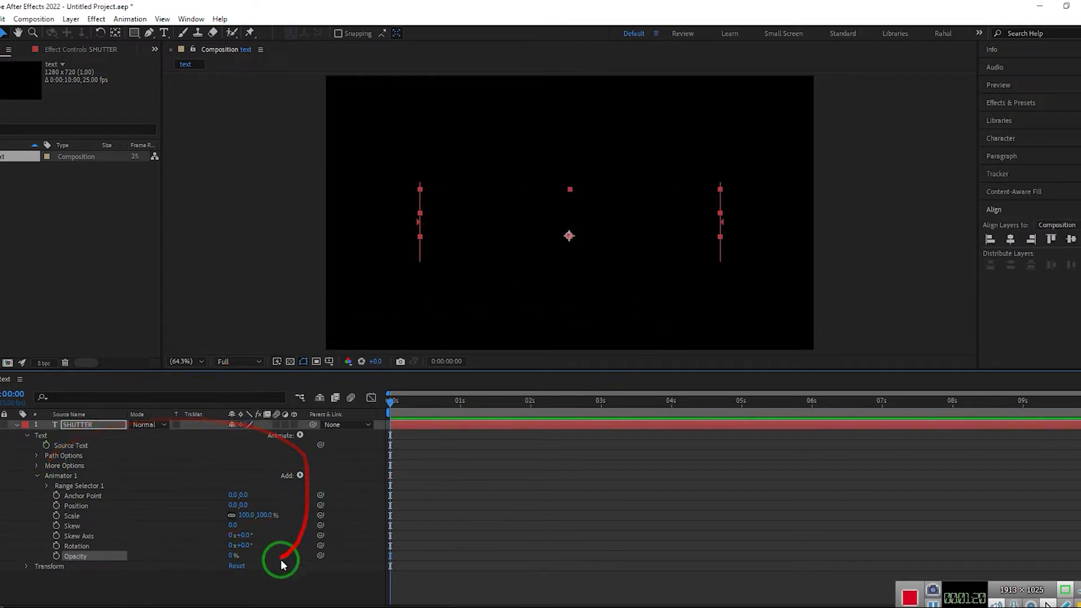
{"action": "left_click", "coordinate": [45, 485]}
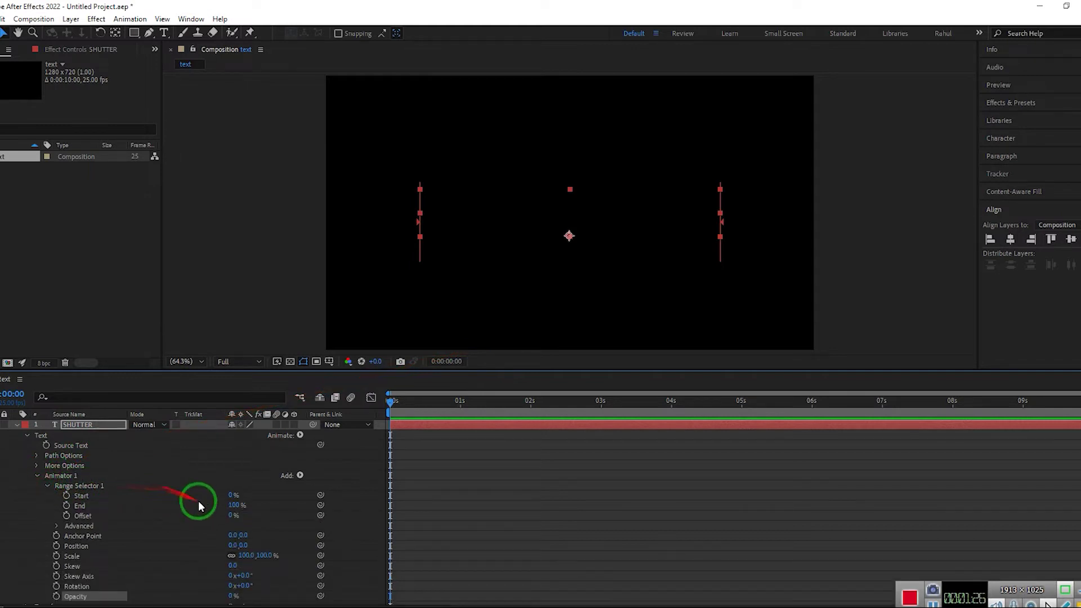
{"action": "mouse_move", "coordinate": [230, 521]}
{"action": "left_mouse_down"}
{"action": "mouse_move", "coordinate": [275, 509]}
{"action": "mouse_move", "coordinate": [232, 517]}
{"action": "left_mouse_up"}
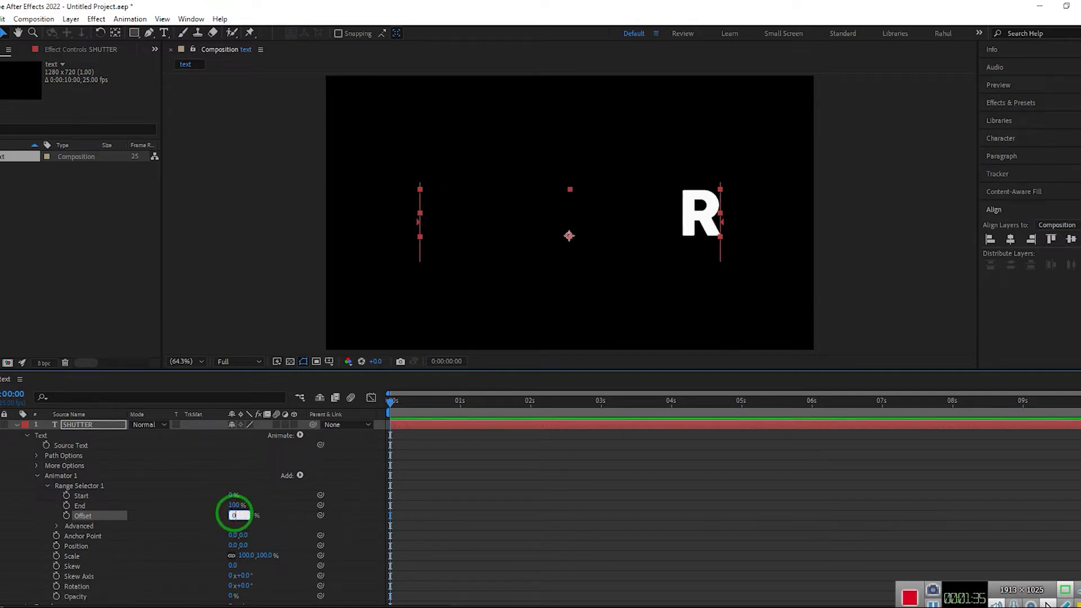
- Keyframe Offset at 0% at the start and 100% at 1 second, then preview
{"action": "left_click", "coordinate": [66, 516]}
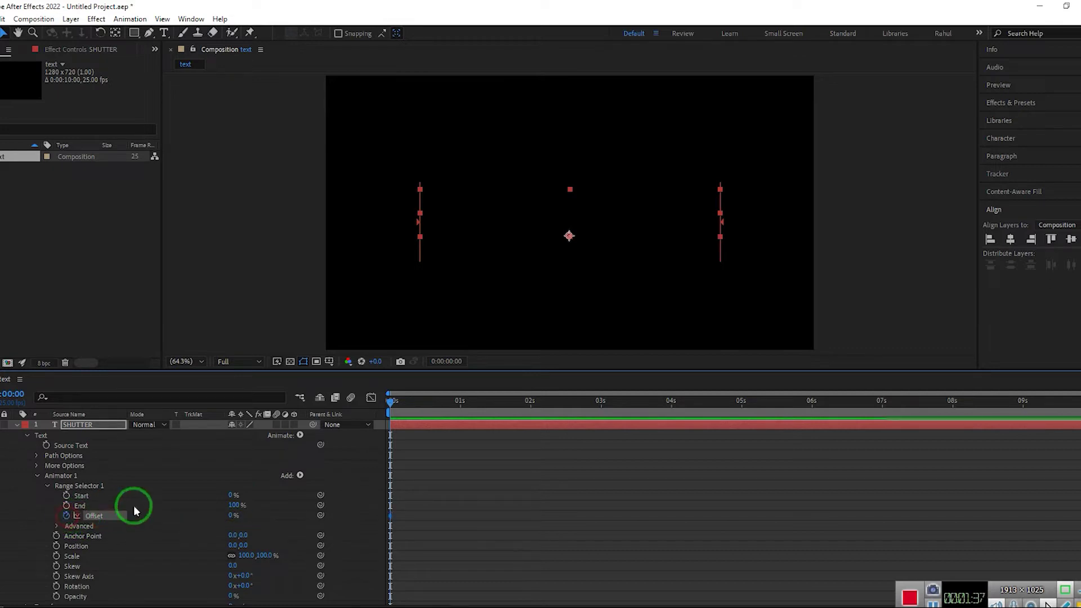
{"action": "left_click", "coordinate": [460, 407]}
{"action": "type", "text": "100"}
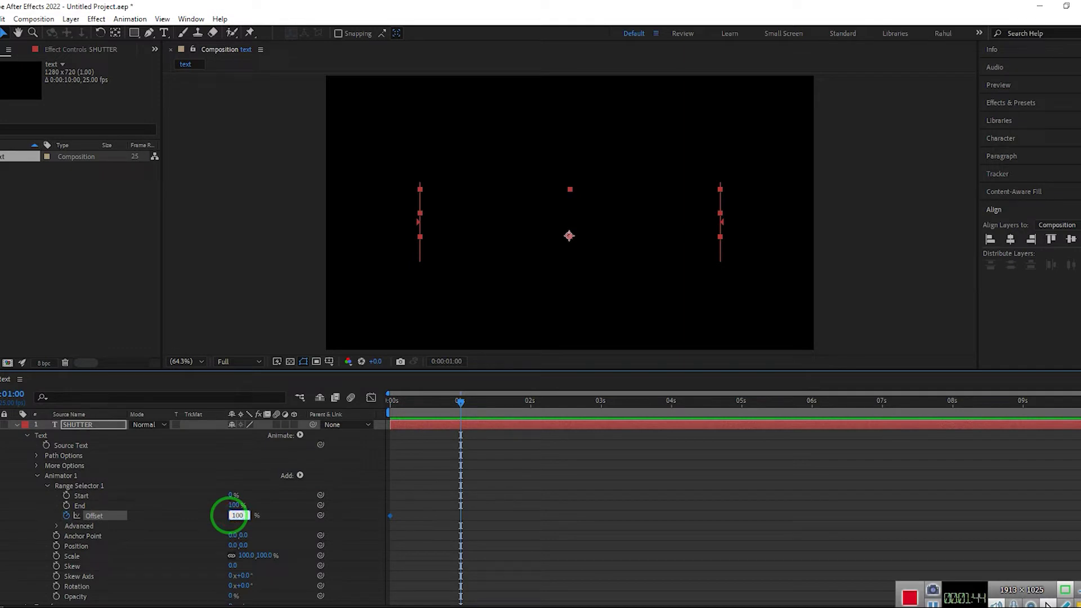
{"action": "left_click", "coordinate": [499, 499]}
{"action": "left_click_drag", "start_coordinate": [460, 402], "coordinate": [410, 403]}
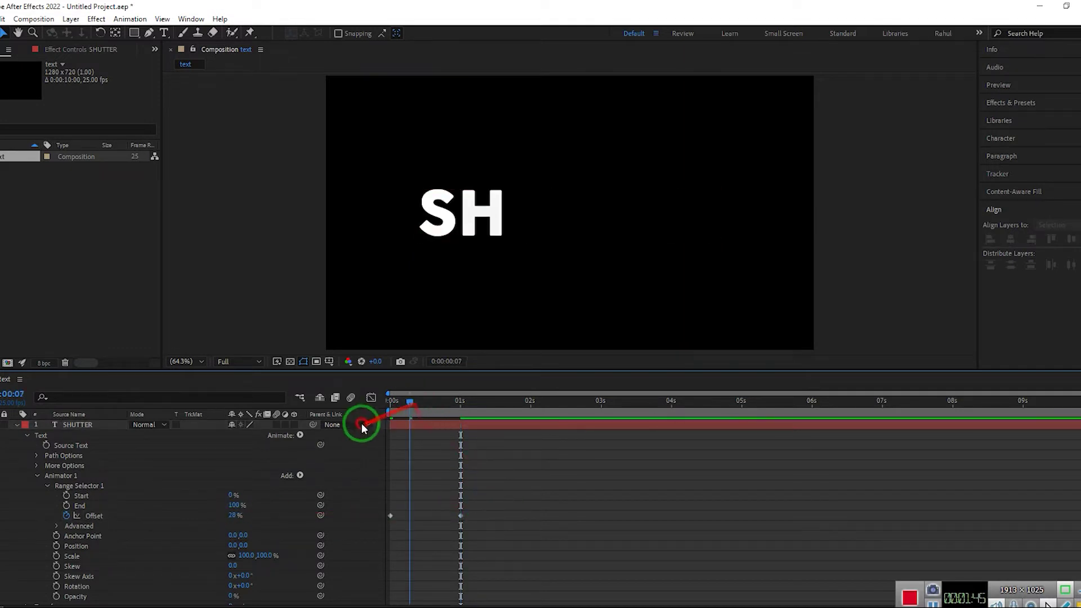
{"action": "left_click_drag", "start_coordinate": [362, 428], "coordinate": [357, 423]}
{"action": "key", "text": "space"}
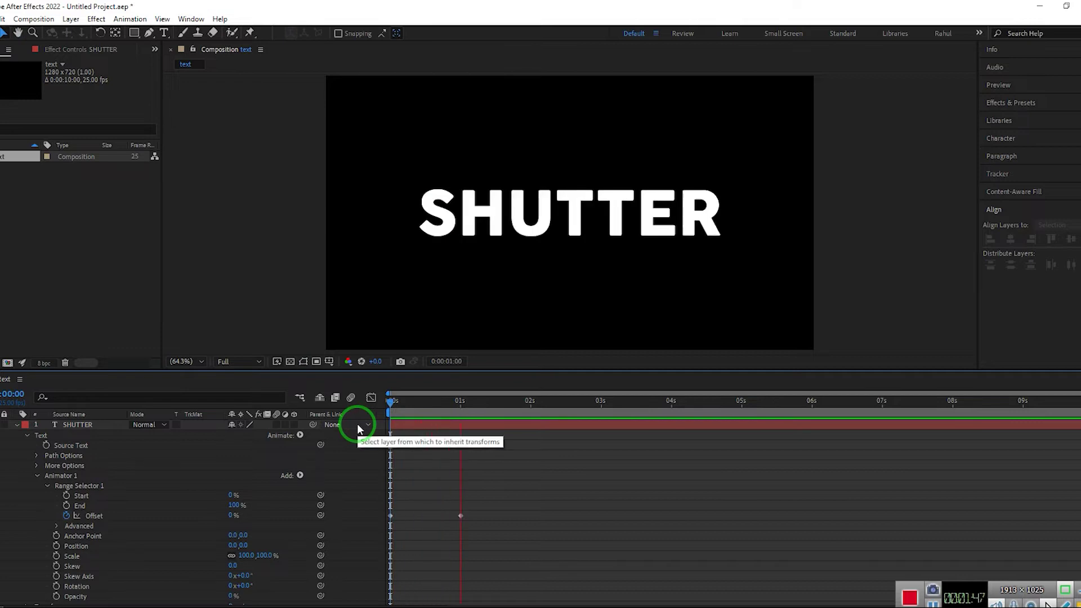
{"action": "left_click", "coordinate": [481, 504]}
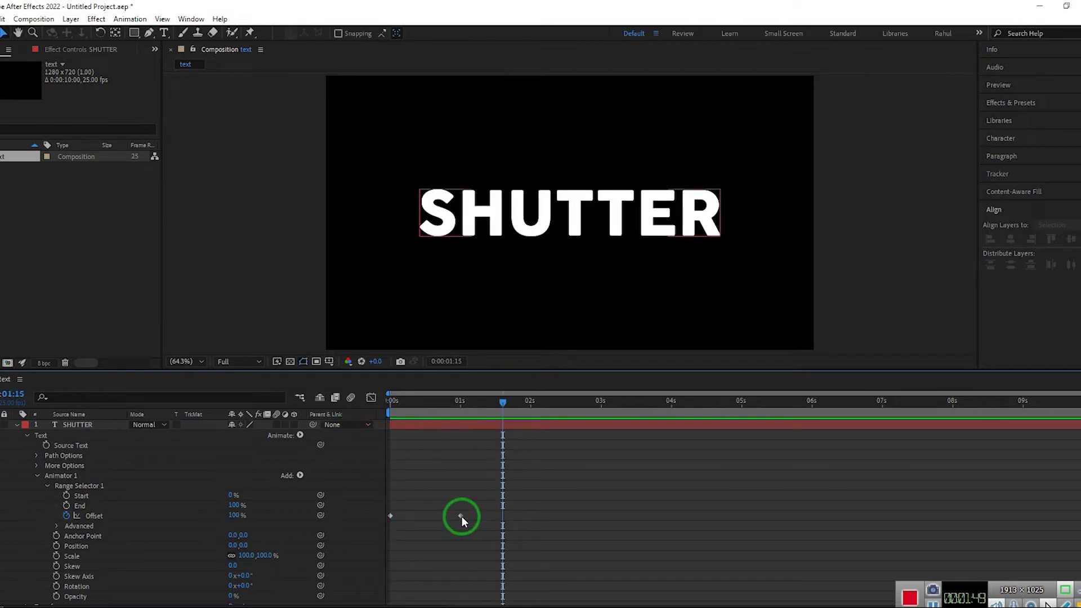
- Apply Easy Ease to the 1-second Offset keyframe and pull its influence left in the Graph Editor
{"action": "left_click_drag", "start_coordinate": [461, 516], "coordinate": [468, 516]}
{"action": "right_click", "coordinate": [468, 516]}
{"action": "mouse_move", "coordinate": [543, 509]}
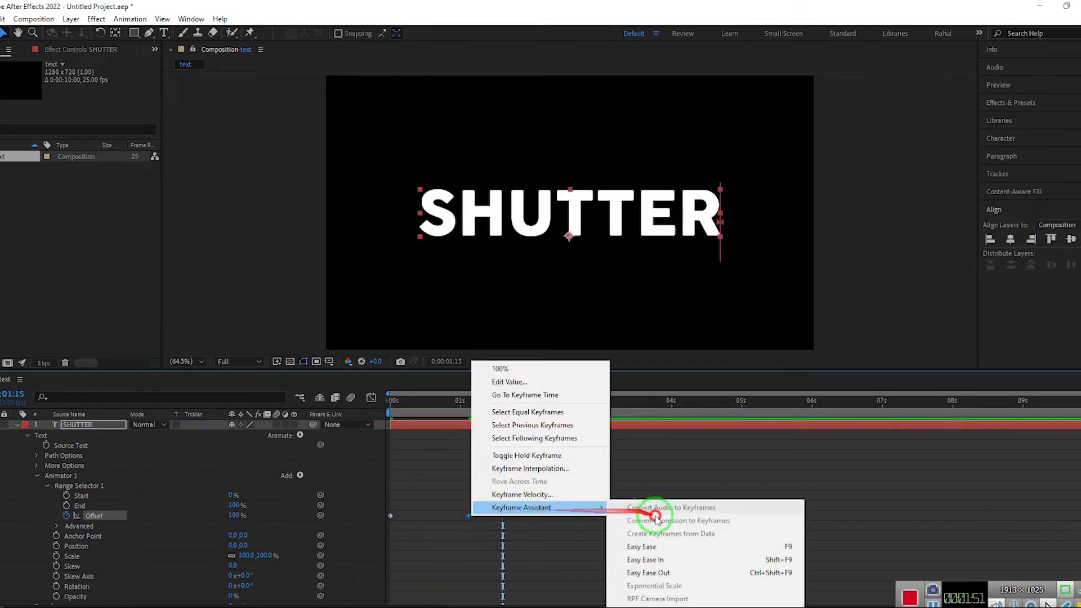
{"action": "left_click", "coordinate": [690, 543]}
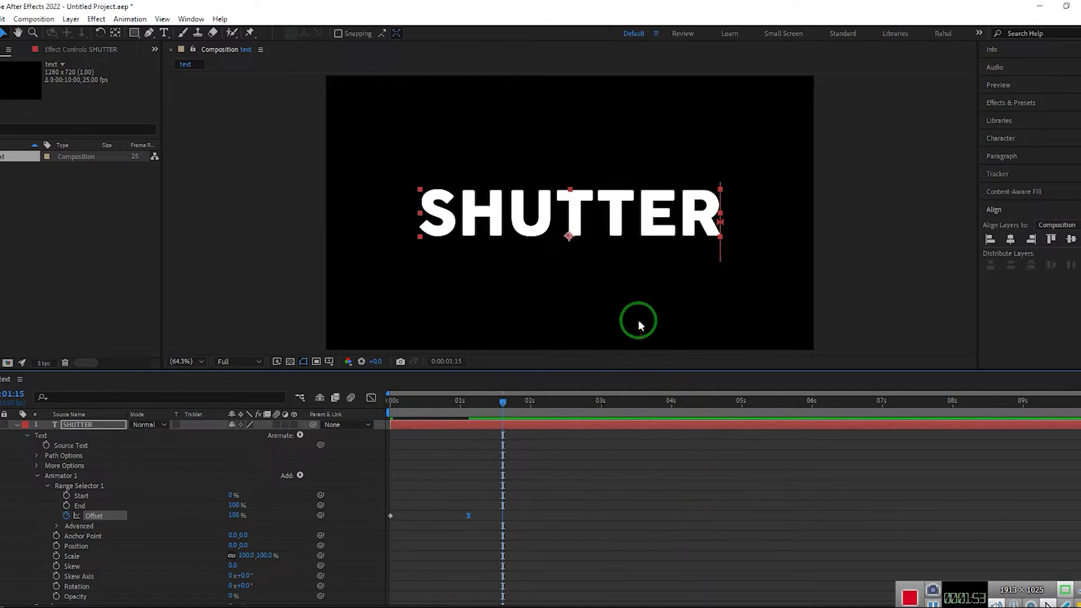
{"action": "left_click", "coordinate": [469, 410]}
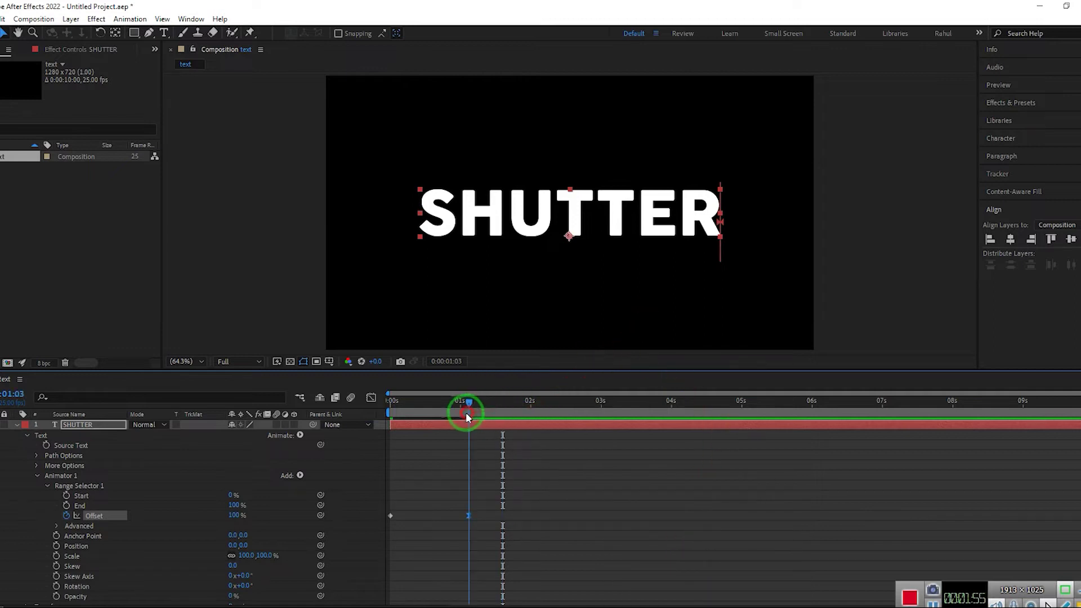
{"action": "left_click", "coordinate": [371, 399]}
{"action": "left_click_drag", "start_coordinate": [457, 574], "coordinate": [429, 575]}
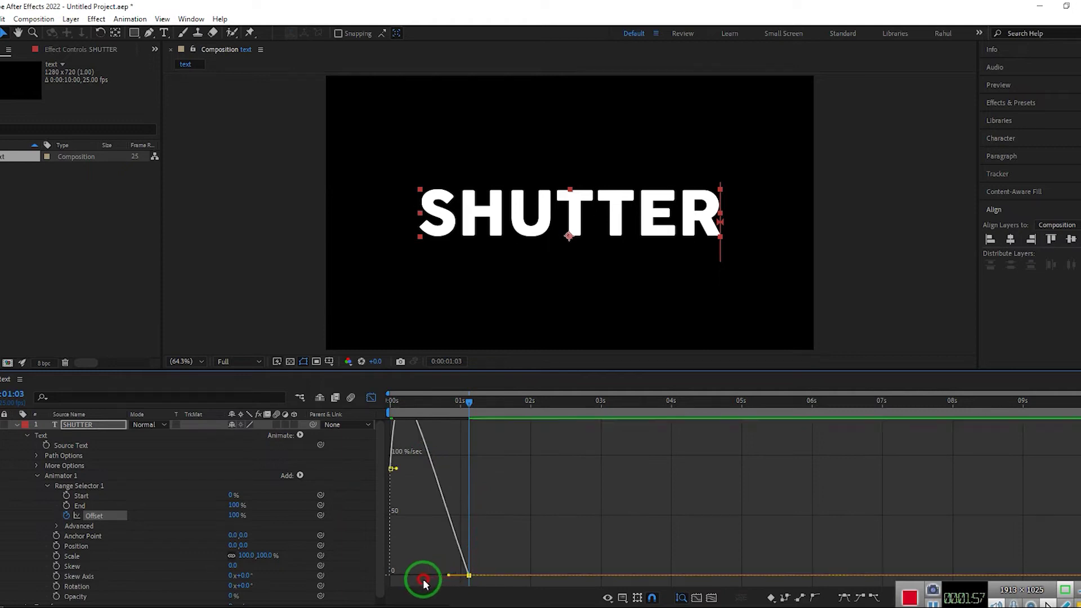
{"action": "left_click", "coordinate": [371, 399]}
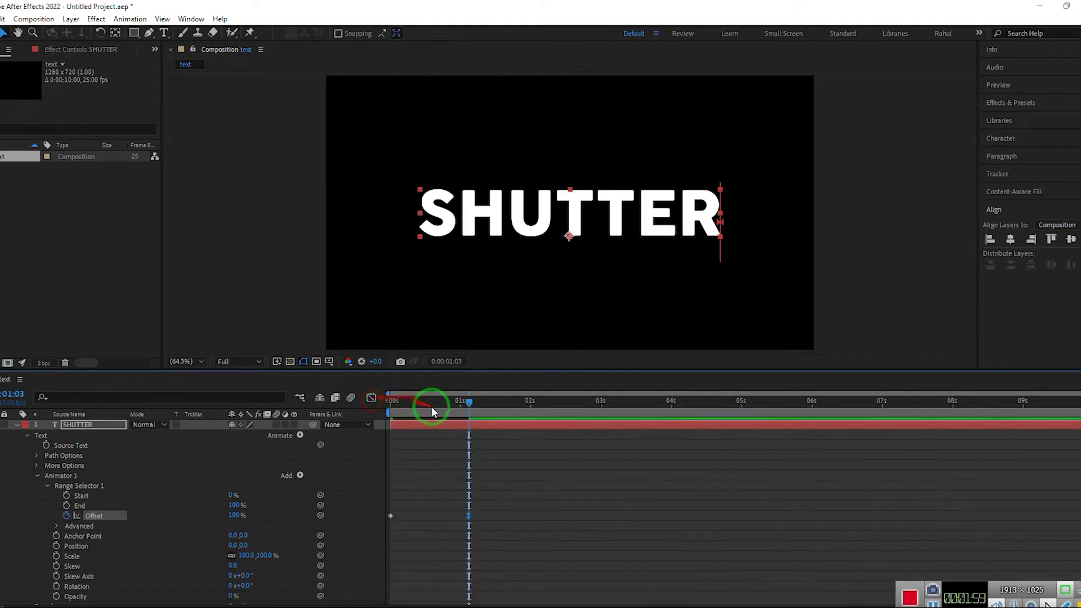
- Preview and scrub the eased letter reveal from the start
{"action": "key", "text": "Home"}
{"action": "key", "text": "space"}
{"action": "left_click_drag", "start_coordinate": [531, 403], "coordinate": [340, 431]}
{"action": "key", "text": "space"}
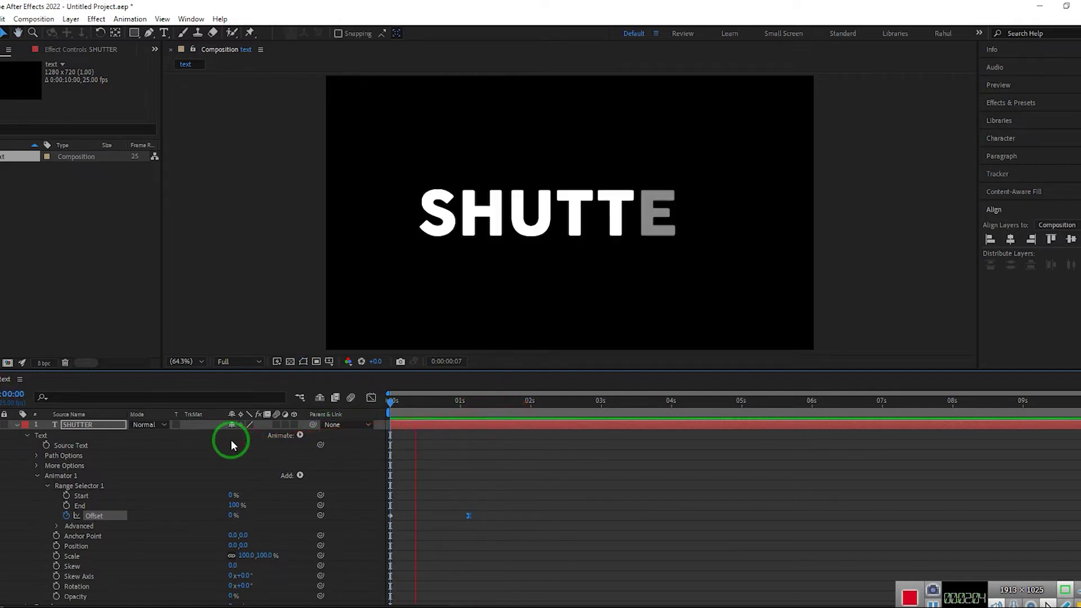
- Turn Randomize Order on in Range Selector 1's Advanced options
{"action": "left_click", "coordinate": [462, 399]}
{"action": "left_click_drag", "start_coordinate": [463, 399], "coordinate": [469, 401]}
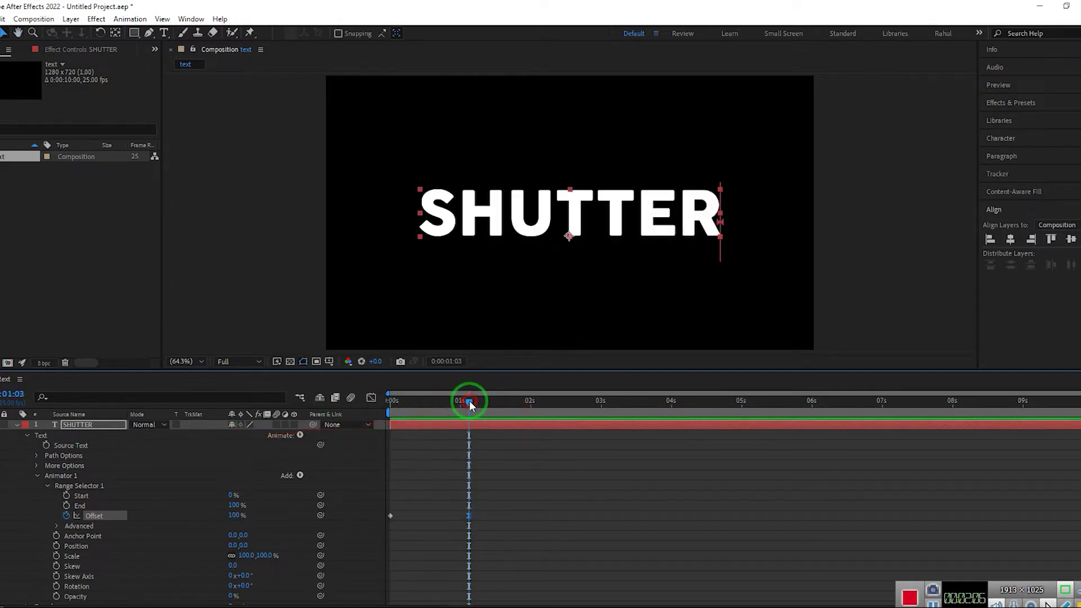
{"action": "left_click", "coordinate": [56, 527]}
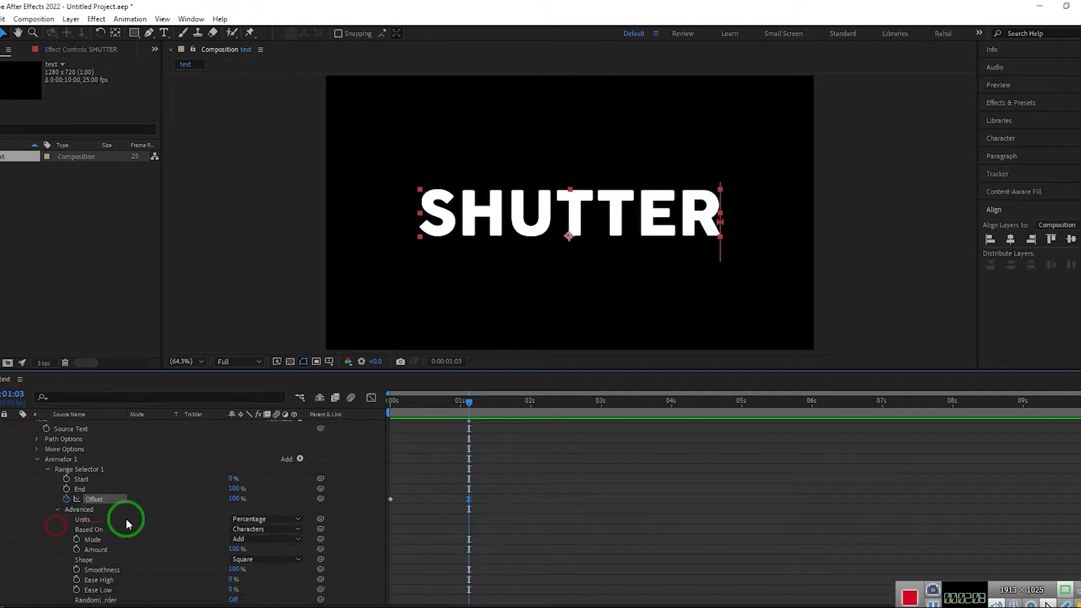
{"action": "scroll", "coordinate": [299, 501], "scroll_direction": "down", "scroll_amount": 3}
{"action": "left_click_drag", "start_coordinate": [320, 548], "coordinate": [130, 574]}
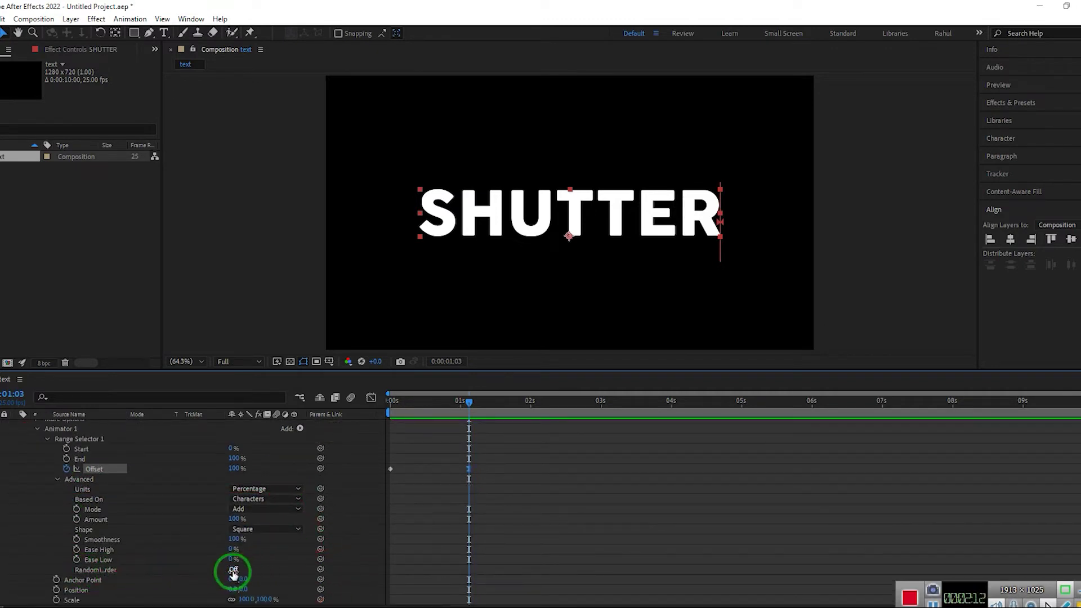
{"action": "left_click", "coordinate": [233, 572]}
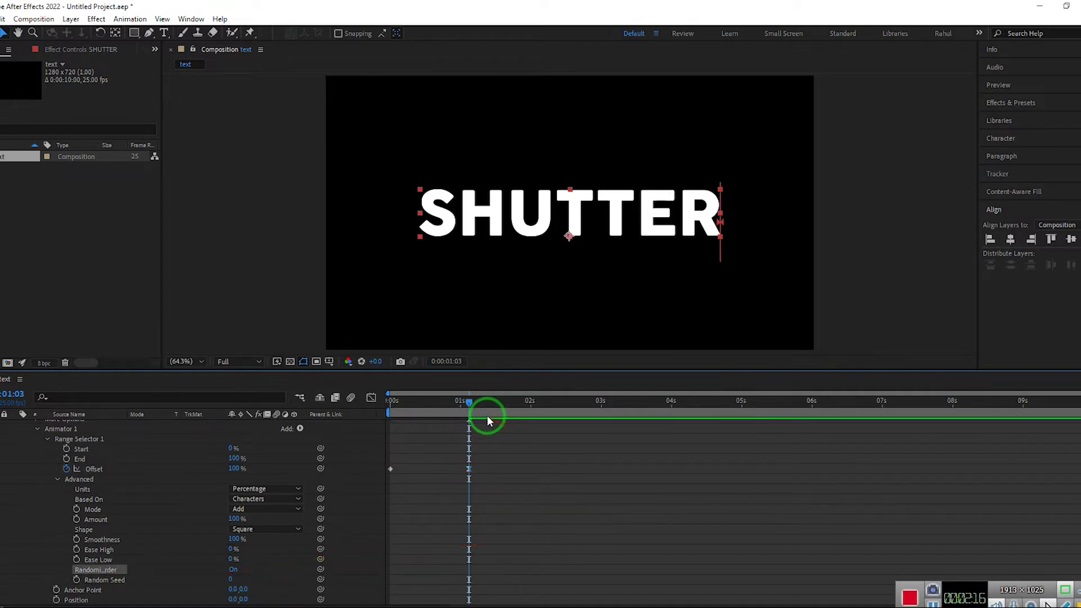
- End the work area at about one second and preview the random-order reveal
{"action": "key", "text": "n"}
{"action": "key", "text": "Home"}
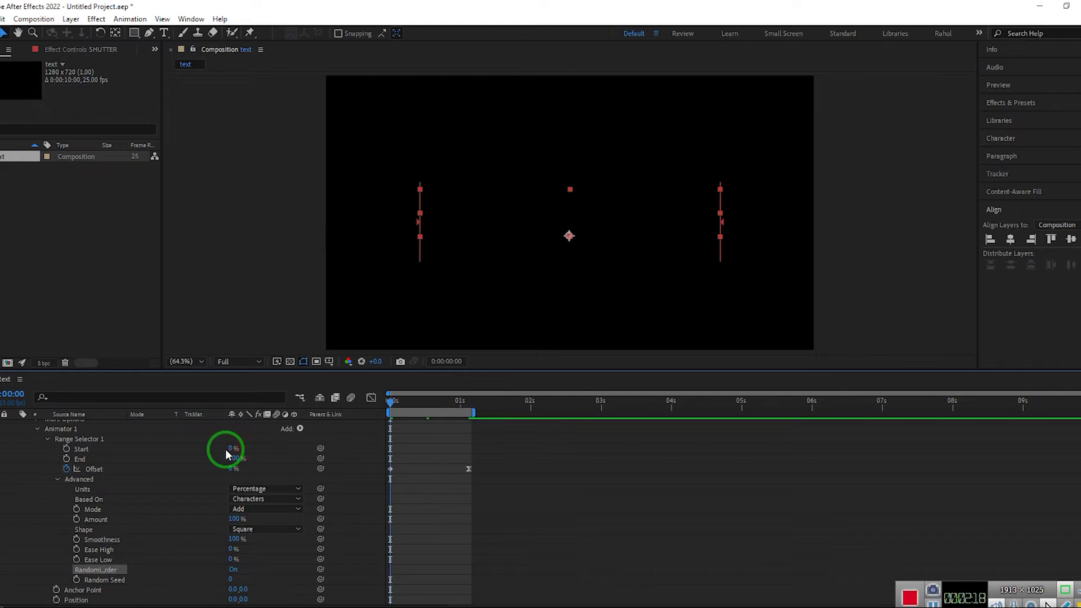
{"action": "key", "text": "space"}
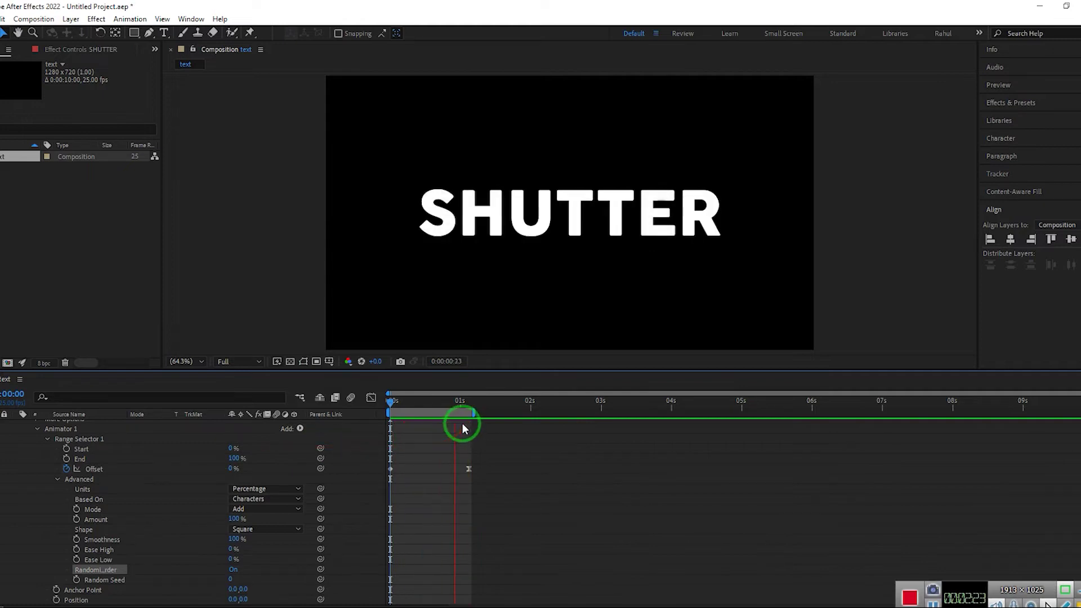
{"action": "left_click_drag", "start_coordinate": [434, 403], "coordinate": [398, 407]}
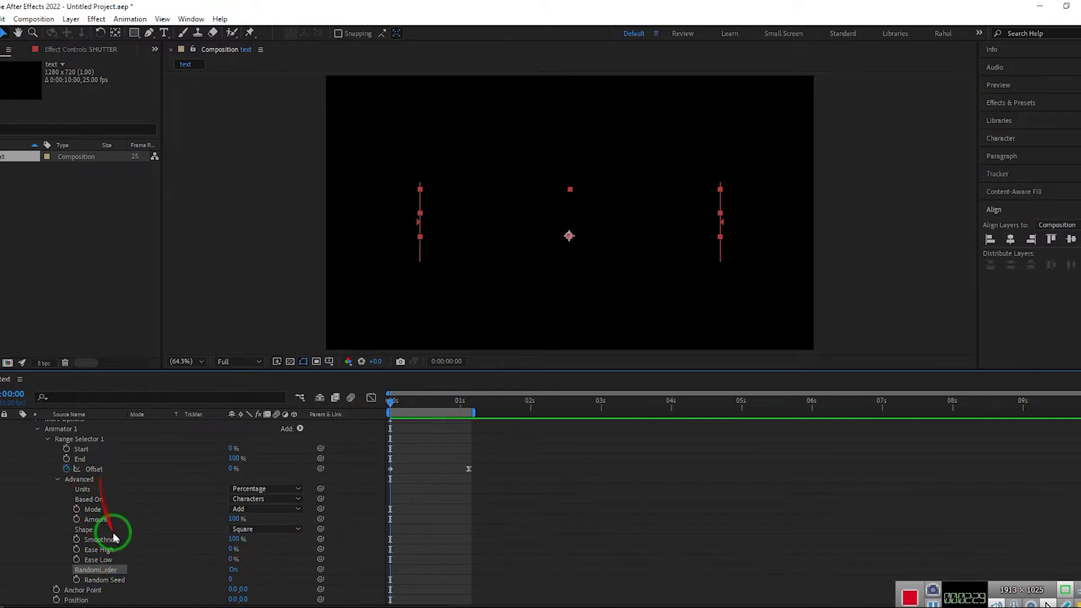
- Collapse Advanced and set Animator 1's Position to 0.0,172.0 so letters rise in
{"action": "left_click", "coordinate": [56, 479]}
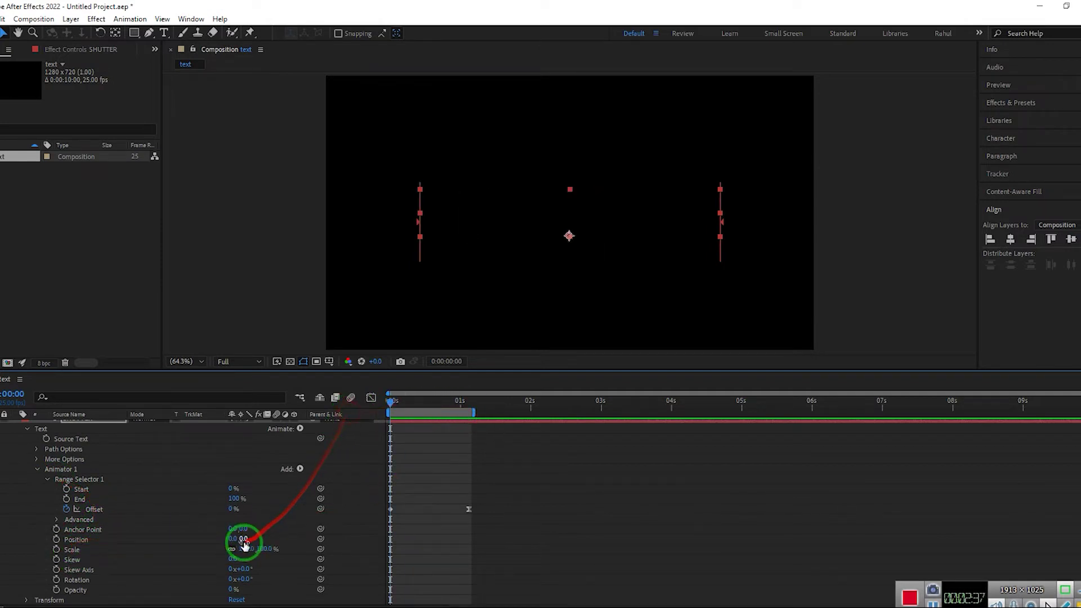
{"action": "left_click_drag", "start_coordinate": [243, 539], "coordinate": [414, 509]}
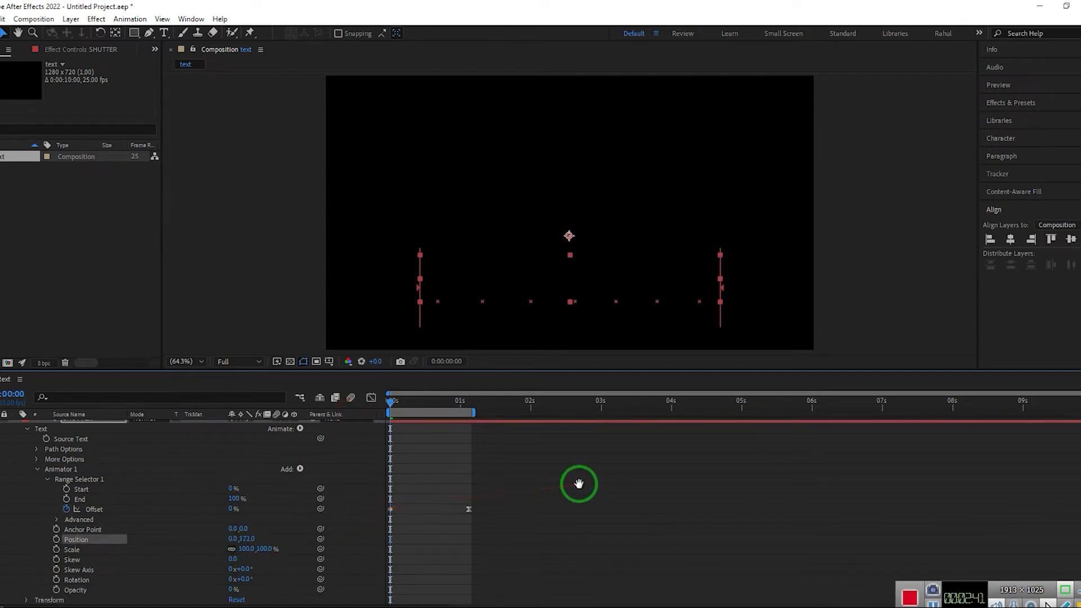
- Move the 100% Offset keyframe to 1:14, end the work area there, and preview
{"action": "key", "text": "space"}
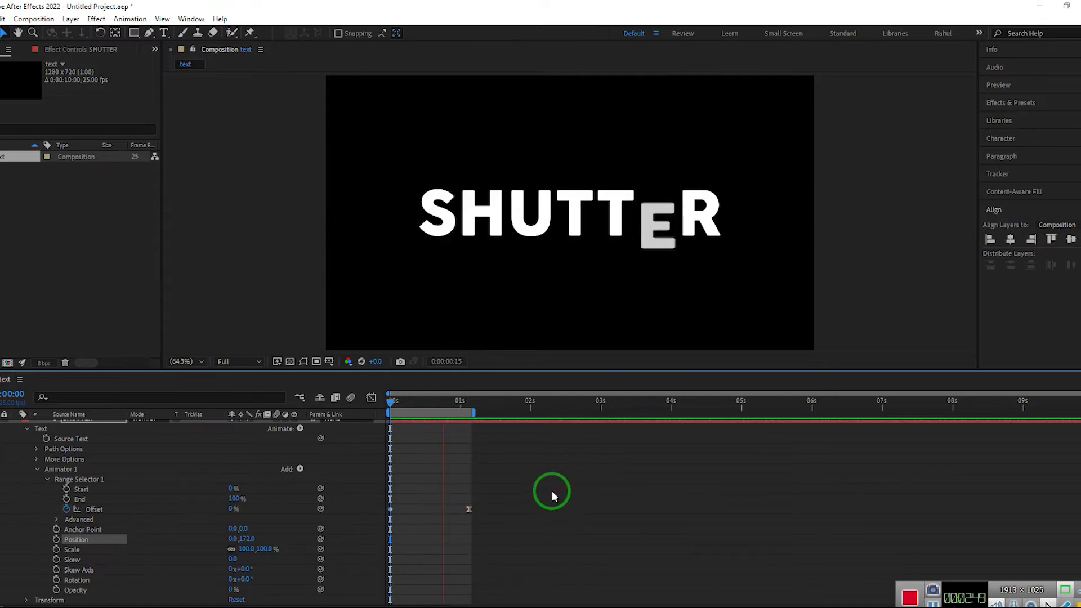
{"action": "left_click", "coordinate": [470, 510]}
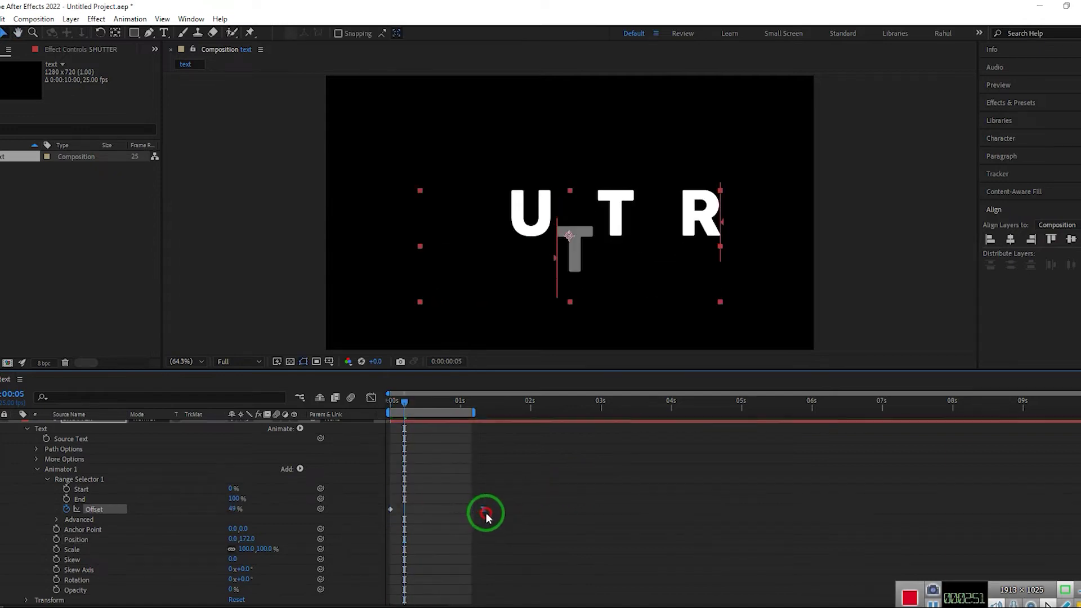
{"action": "left_click_drag", "start_coordinate": [470, 510], "coordinate": [499, 510]}
{"action": "left_click", "coordinate": [499, 410]}
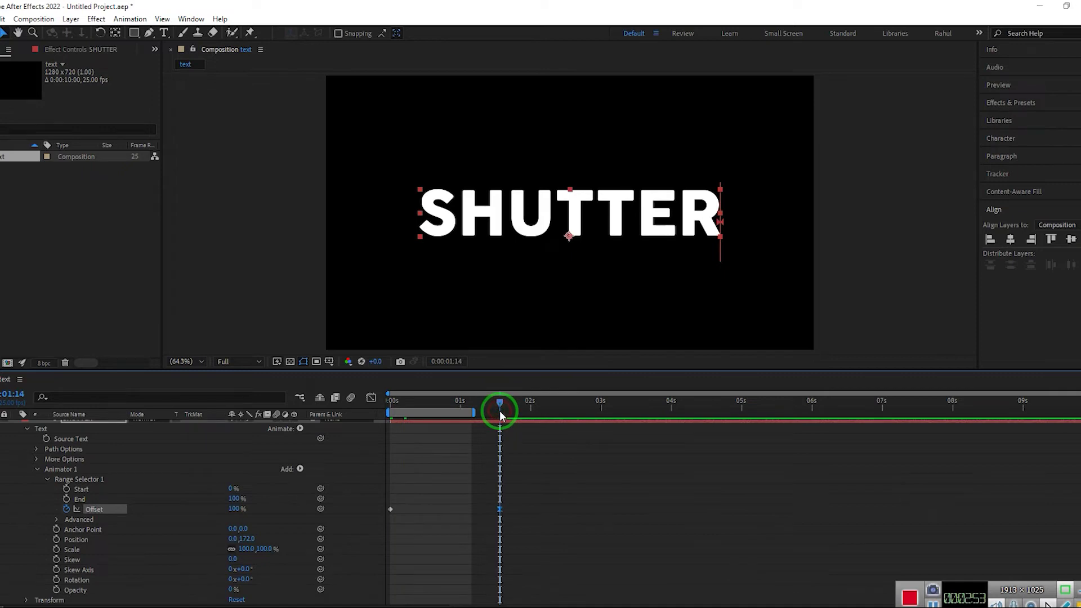
{"action": "key", "text": "n"}
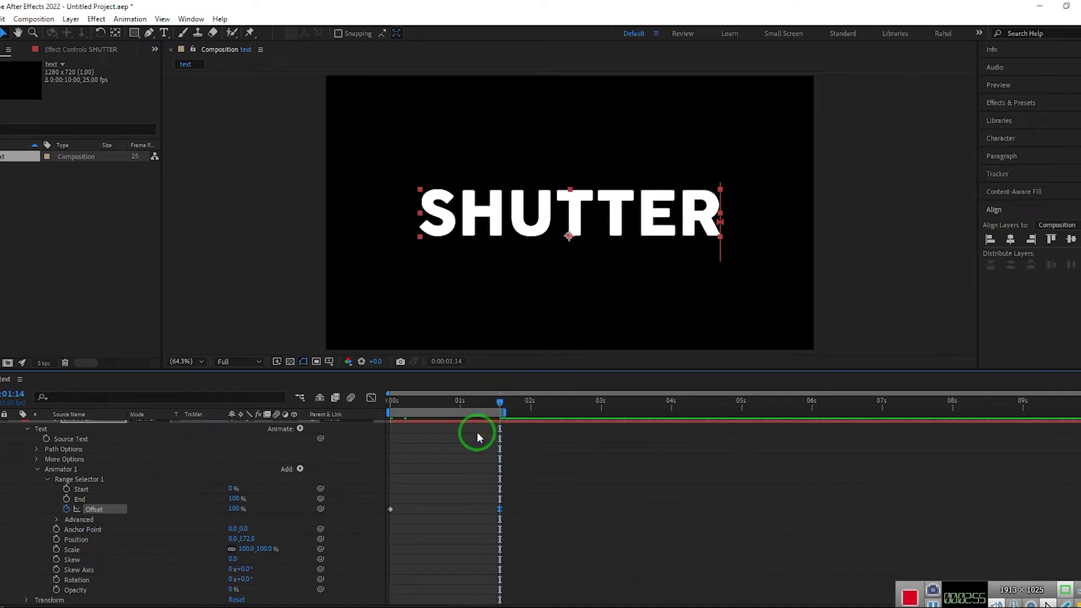
{"action": "left_click", "coordinate": [431, 408]}
{"action": "key", "text": "space"}
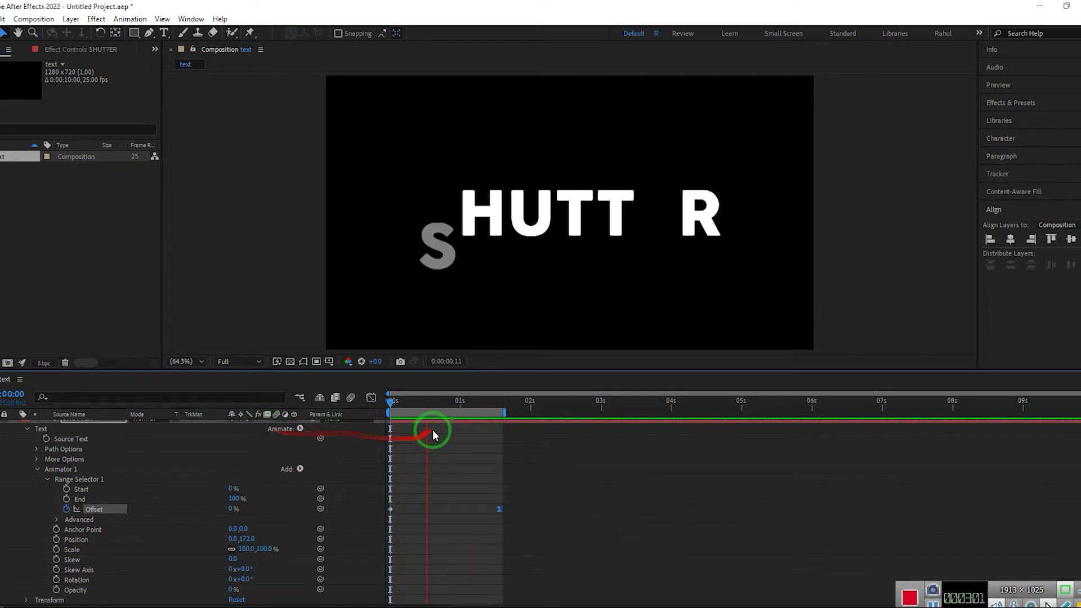
{"action": "left_click_drag", "start_coordinate": [475, 404], "coordinate": [497, 410]}
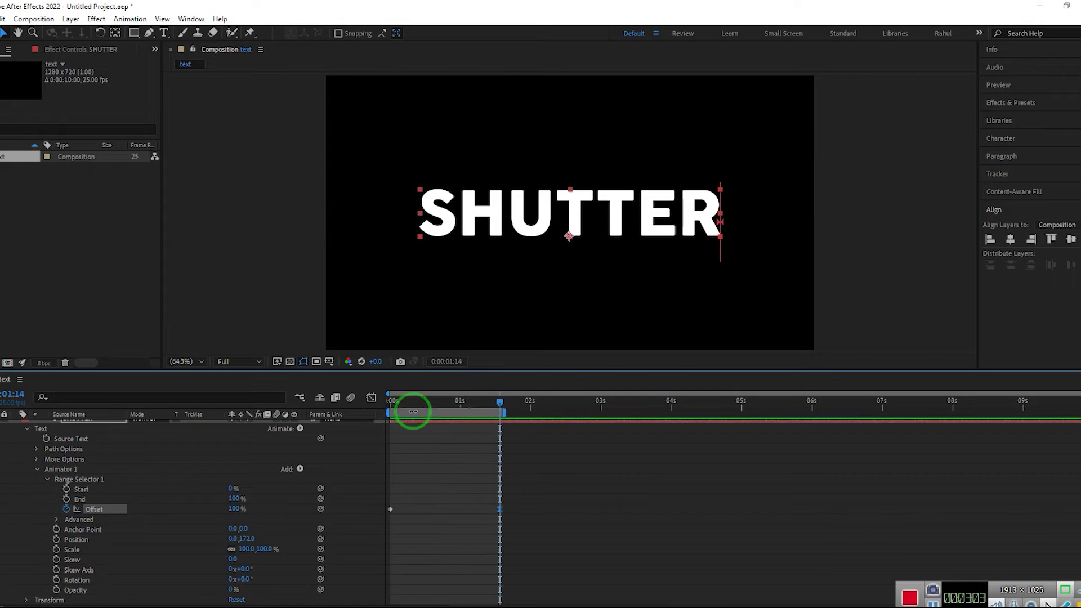
- Drag the last Offset keyframe's influence handle further left in the Graph Editor
{"action": "left_click", "coordinate": [371, 398]}
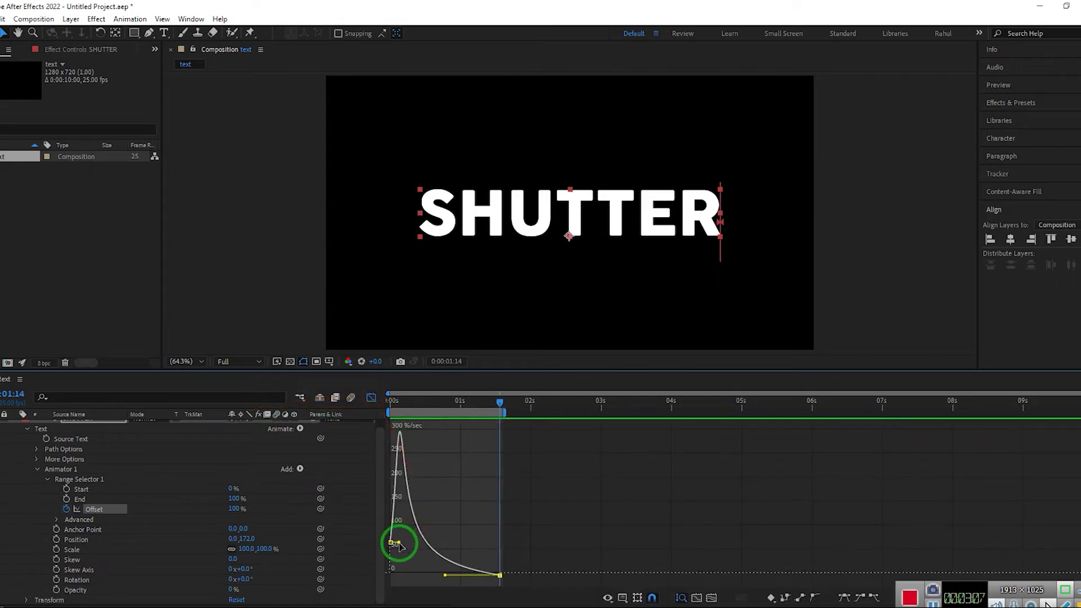
{"action": "left_click_drag", "start_coordinate": [397, 547], "coordinate": [392, 546]}
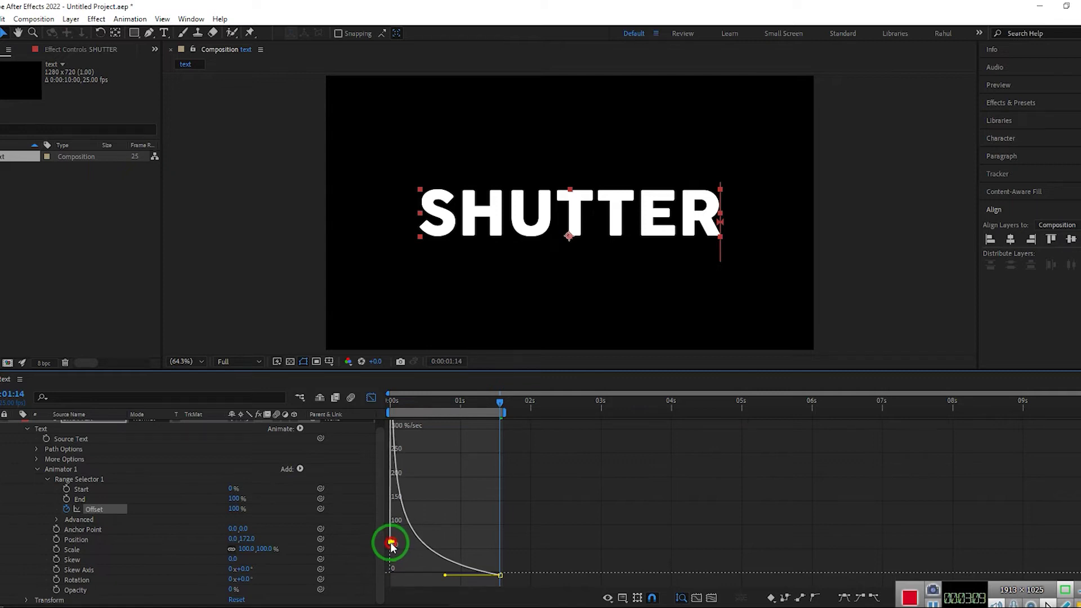
{"action": "left_click", "coordinate": [373, 397]}
- Preview the sharper reveal and scrub to 0:22, checking the E settling
{"action": "left_click", "coordinate": [397, 409]}
{"action": "key", "text": "space"}
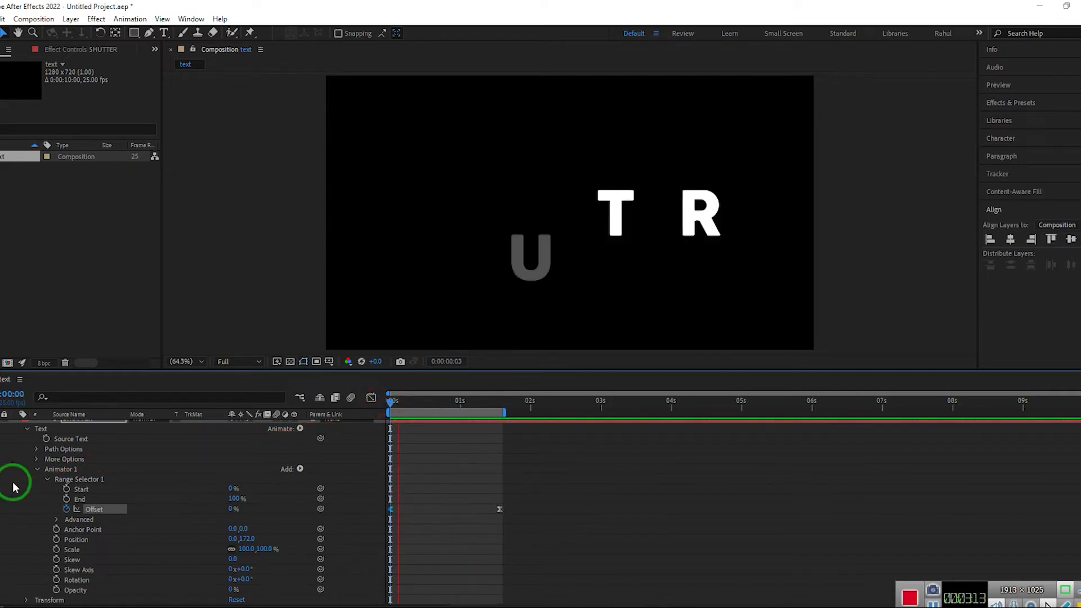
{"action": "key", "text": "space"}
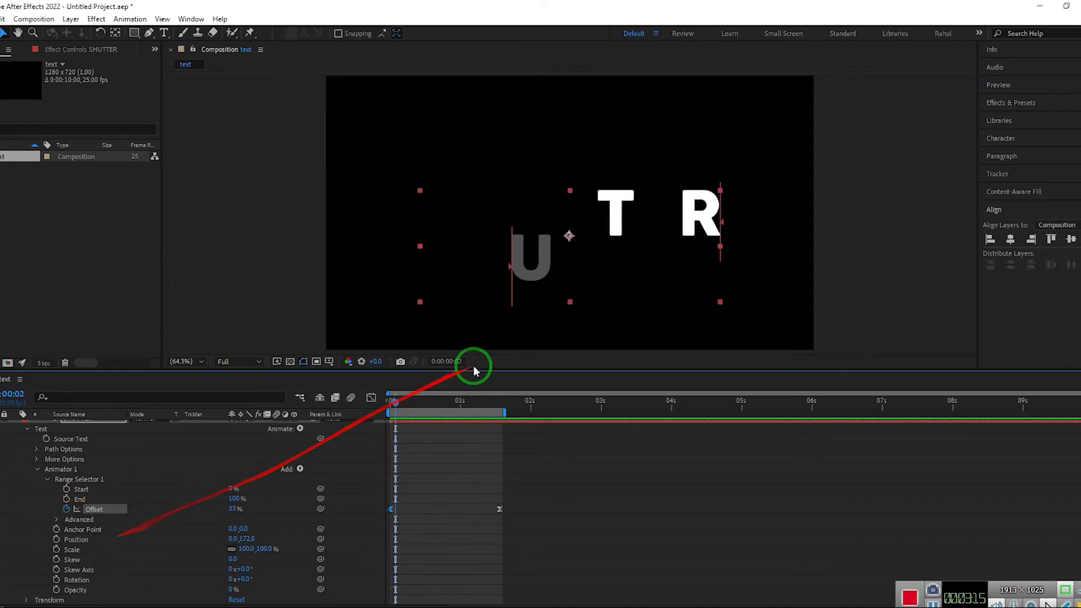
{"action": "left_click_drag", "start_coordinate": [420, 400], "coordinate": [429, 403]}
{"action": "left_click_drag", "start_coordinate": [441, 400], "coordinate": [451, 401]}
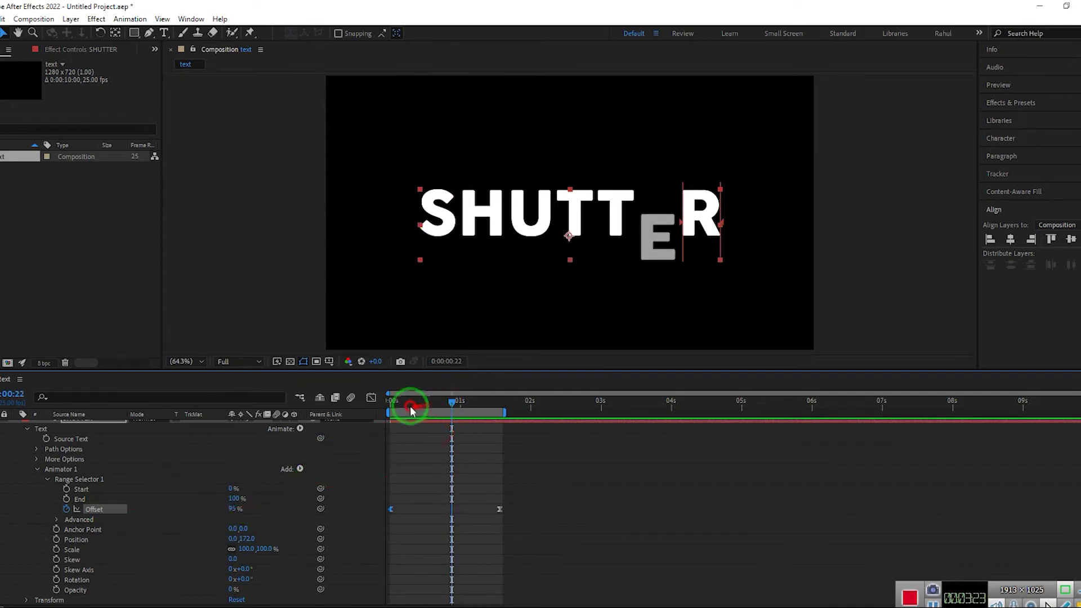
{"action": "left_click_drag", "start_coordinate": [410, 403], "coordinate": [352, 423]}
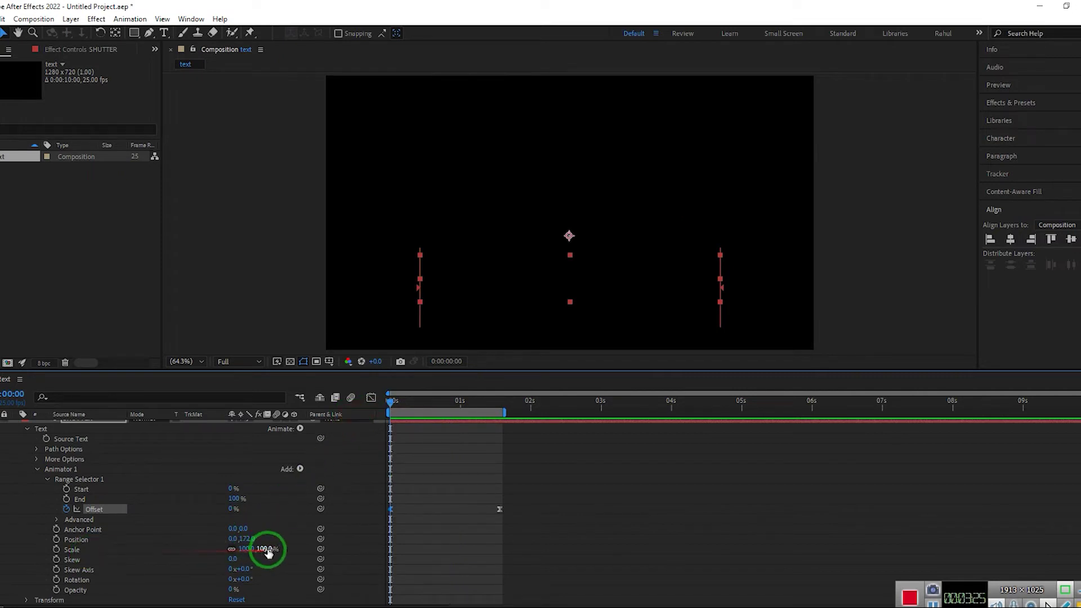
- Set Animator 1's Scale to 249% and preview the oversized letters shrinking into place
{"action": "left_click_drag", "start_coordinate": [268, 551], "coordinate": [476, 539]}
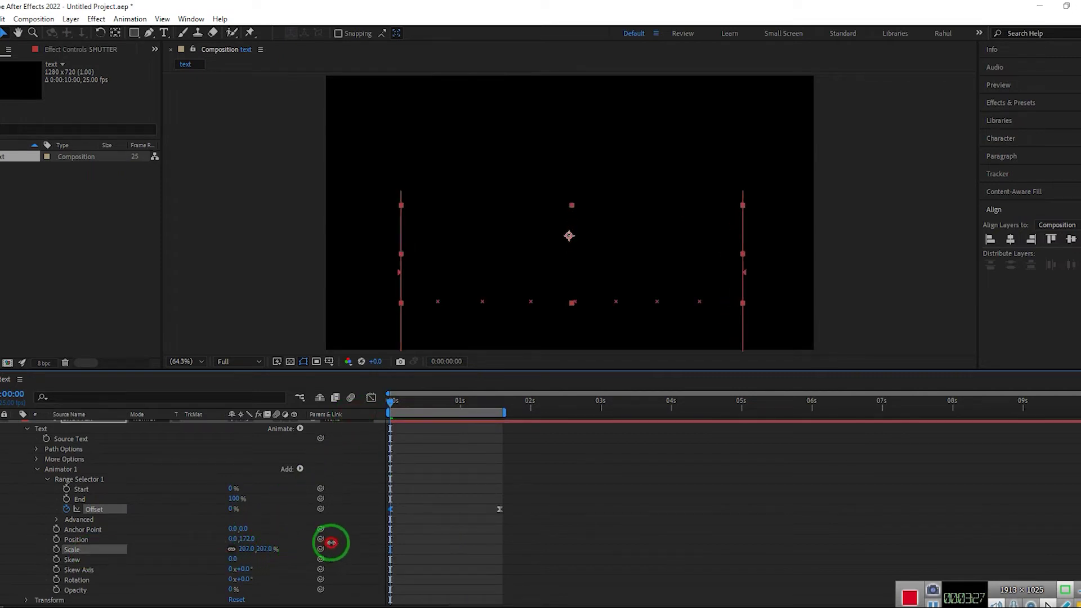
{"action": "key", "text": "space"}
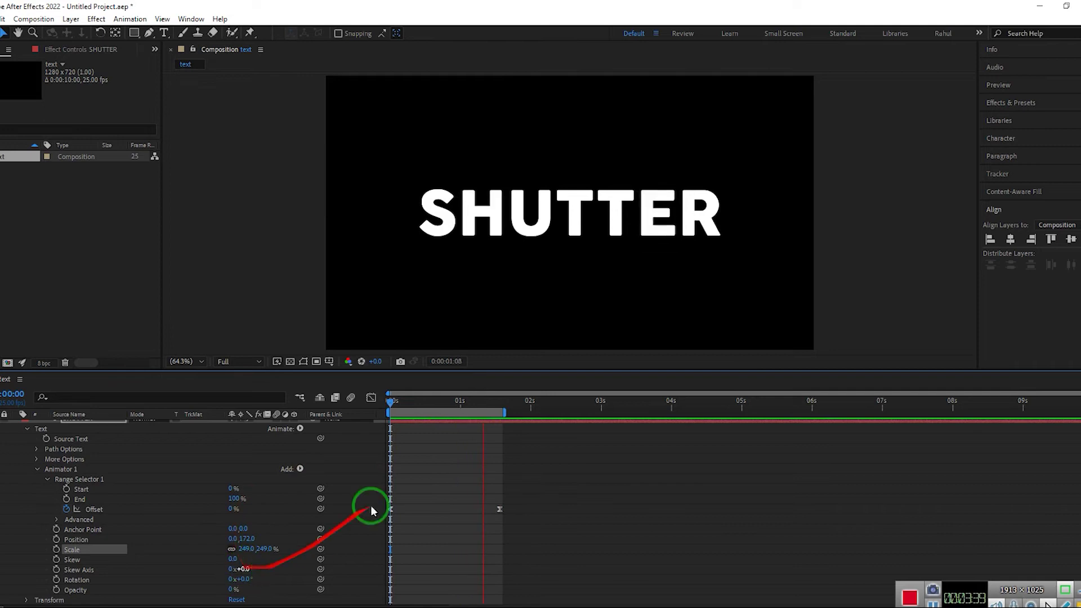
{"action": "key", "text": "space"}
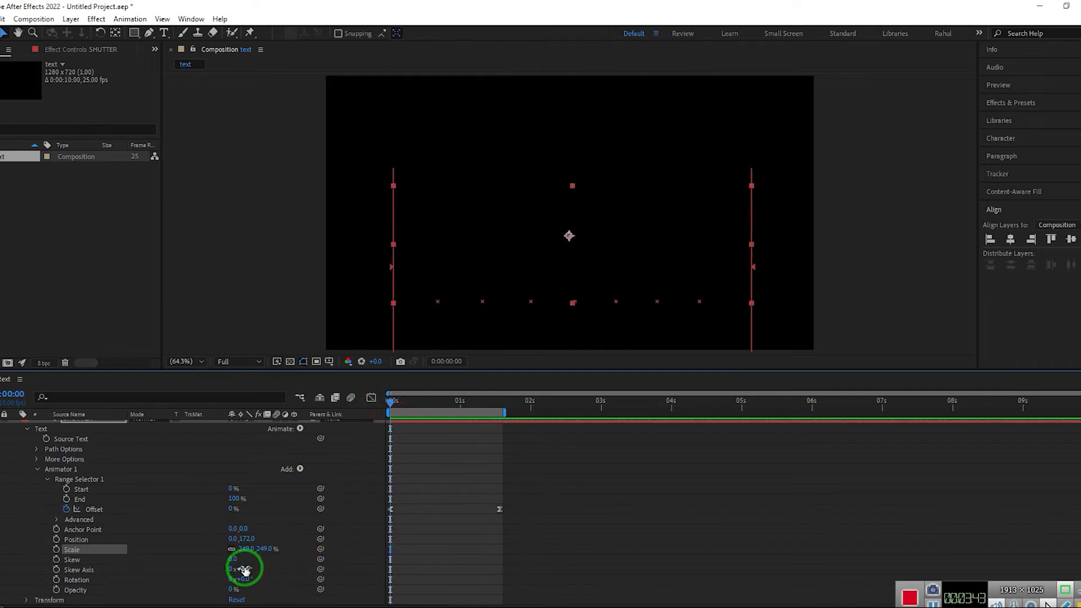
- Set Animator 1's Skew to 64.0, preview the slanted fly-in, and scrub to about frame 13
{"action": "left_click_drag", "start_coordinate": [235, 560], "coordinate": [307, 552]}
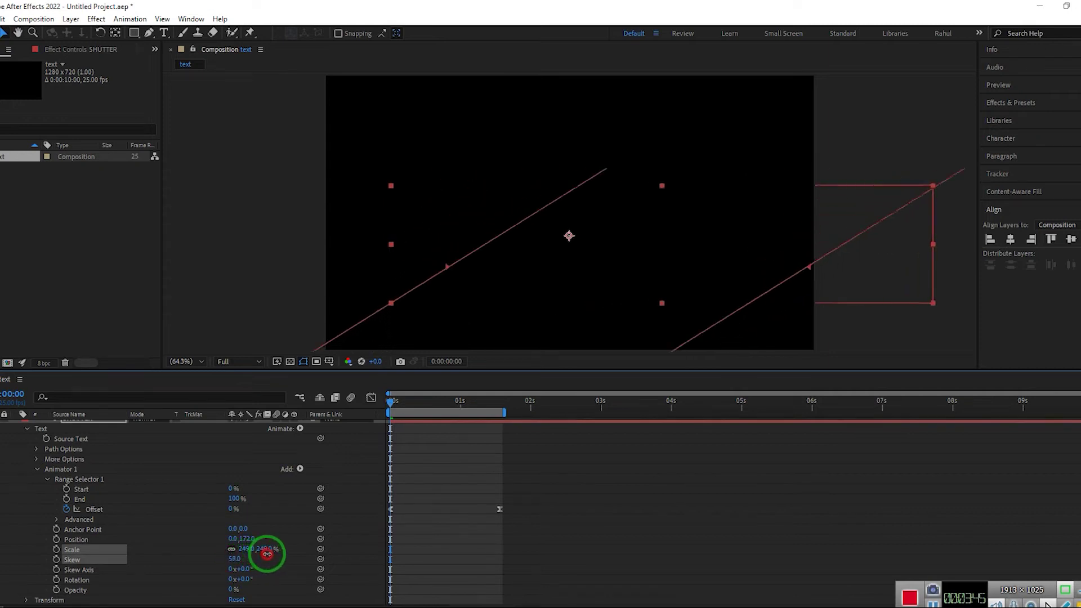
{"action": "key", "text": "space"}
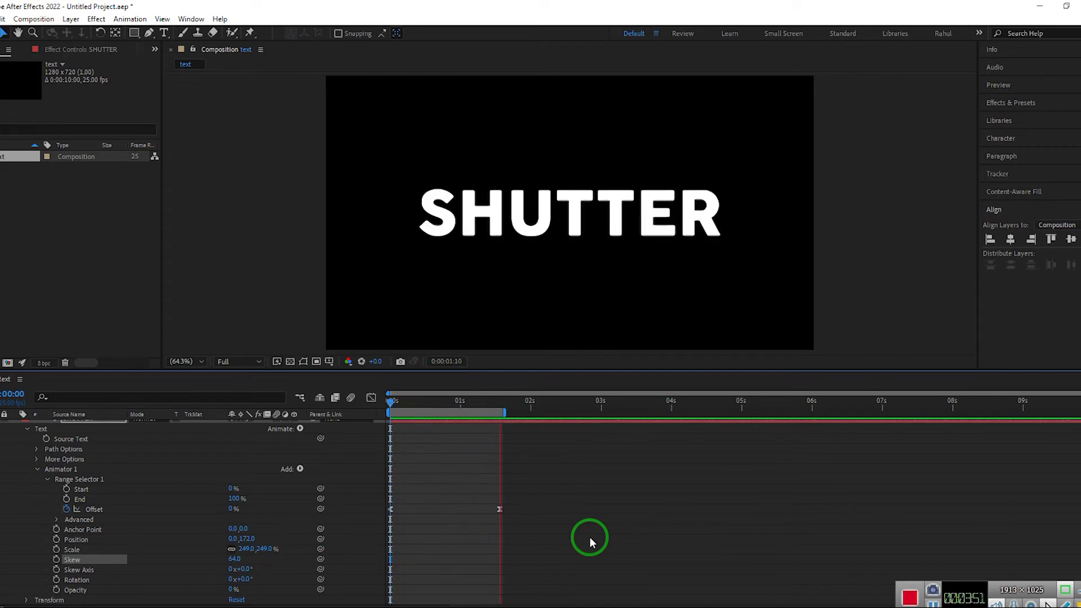
{"action": "key", "text": "space"}
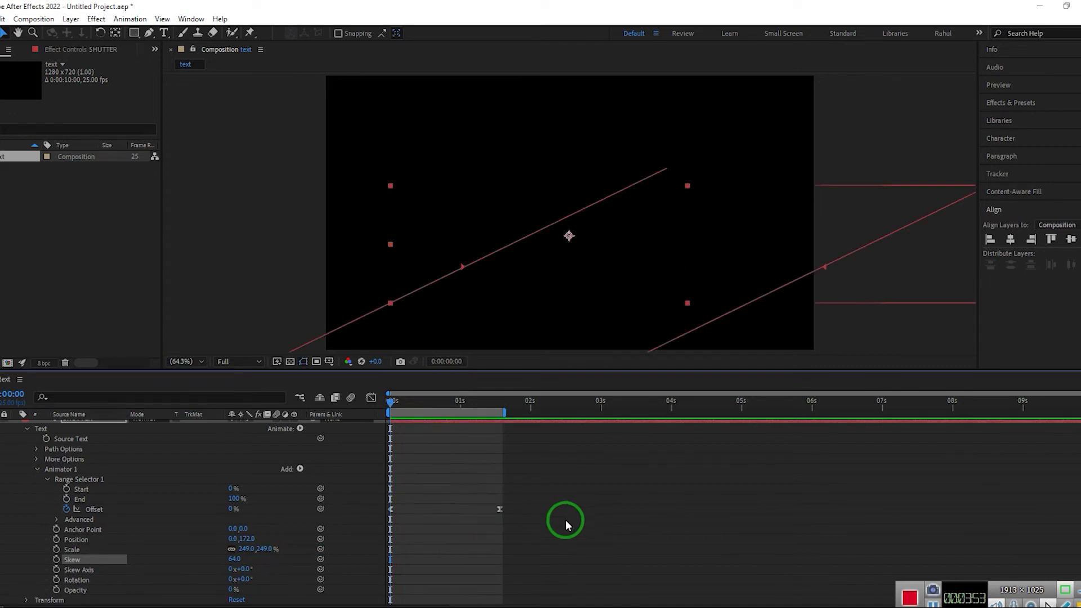
{"action": "mouse_move", "coordinate": [413, 402]}
{"action": "left_mouse_down"}
{"action": "mouse_move", "coordinate": [430, 409]}
{"action": "mouse_move", "coordinate": [385, 427]}
{"action": "left_mouse_up"}
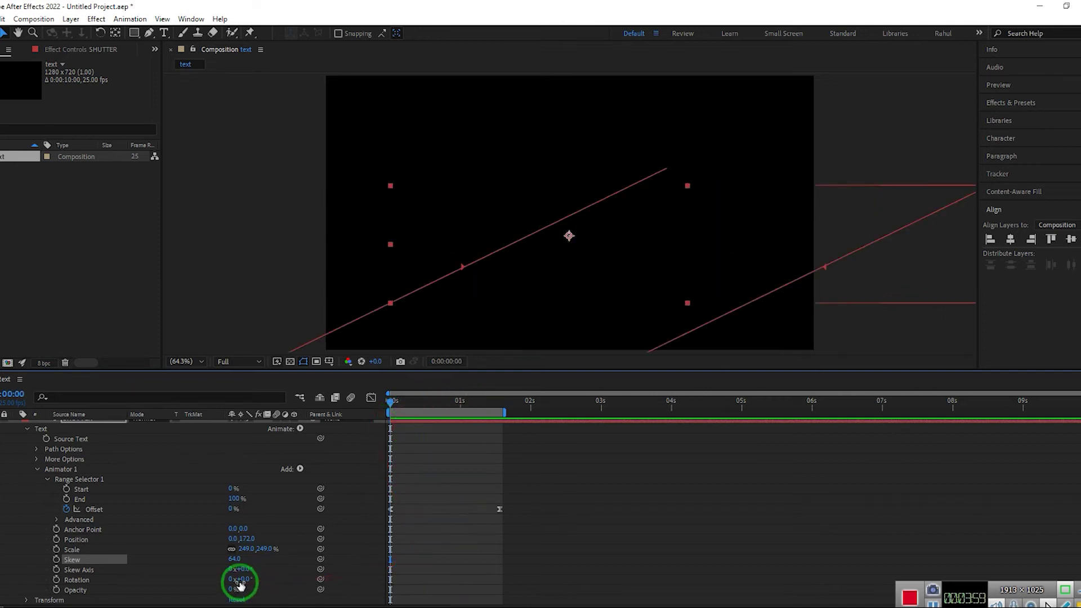
- Set Animator 1's Rotation to 0x+61.0° and preview SHUTTER's letters spinning in
{"action": "left_click_drag", "start_coordinate": [231, 591], "coordinate": [399, 571]}
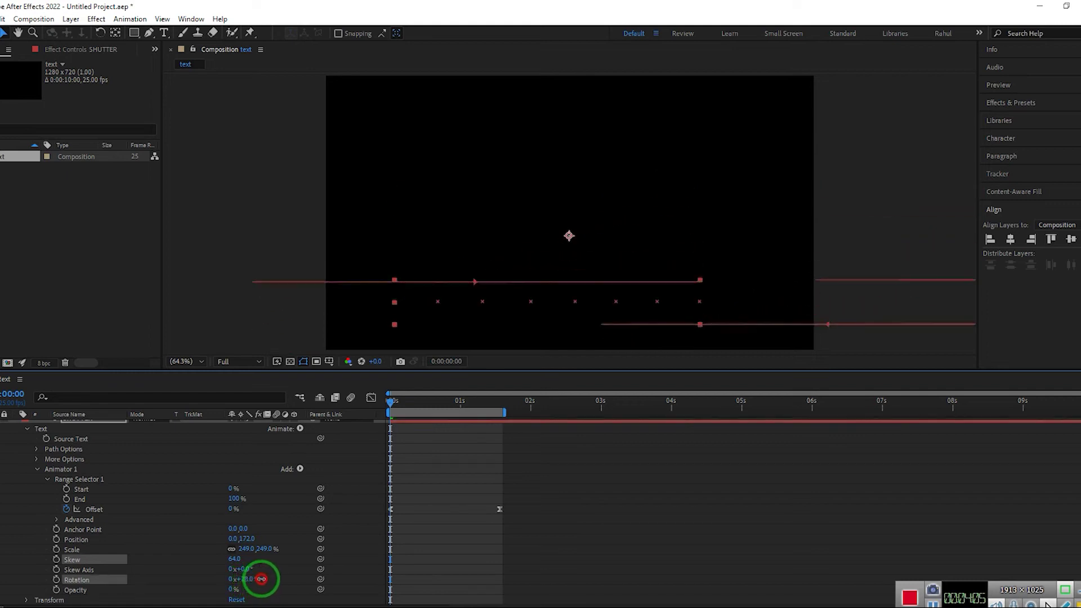
{"action": "key", "text": "space"}
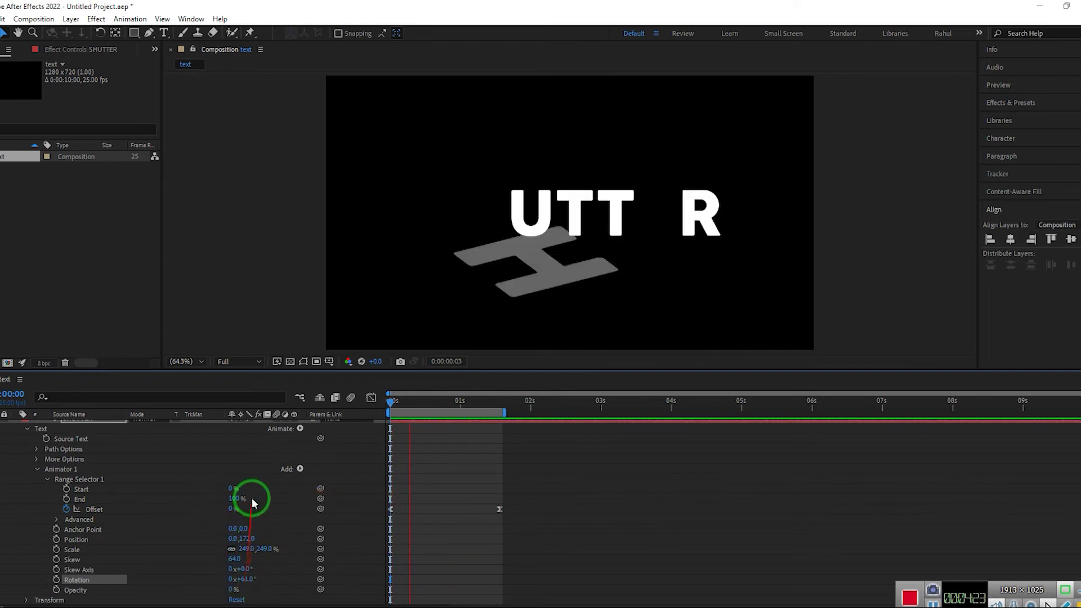
- Add Animator 2 with a Tracking property to the SHUTTER text from the Animate menu
{"action": "left_click", "coordinate": [303, 431]}
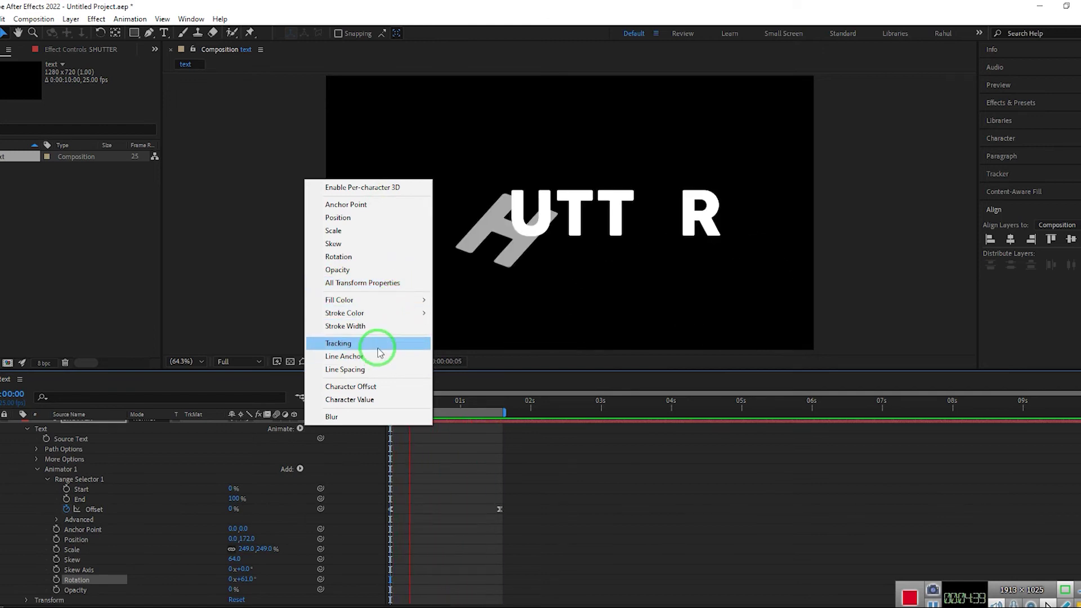
{"action": "left_click", "coordinate": [522, 451]}
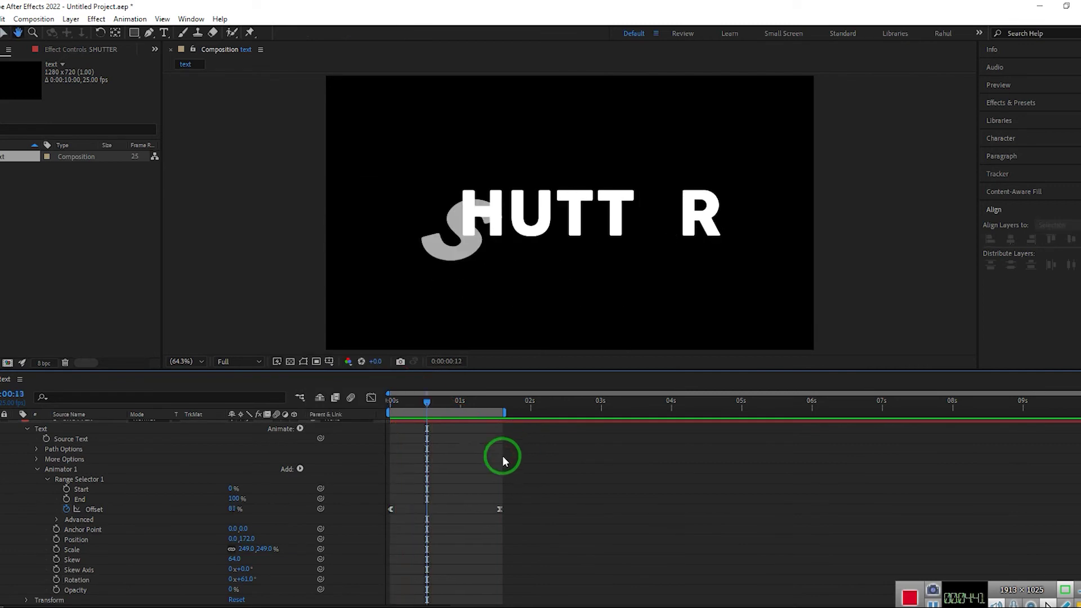
{"action": "left_click", "coordinate": [299, 430]}
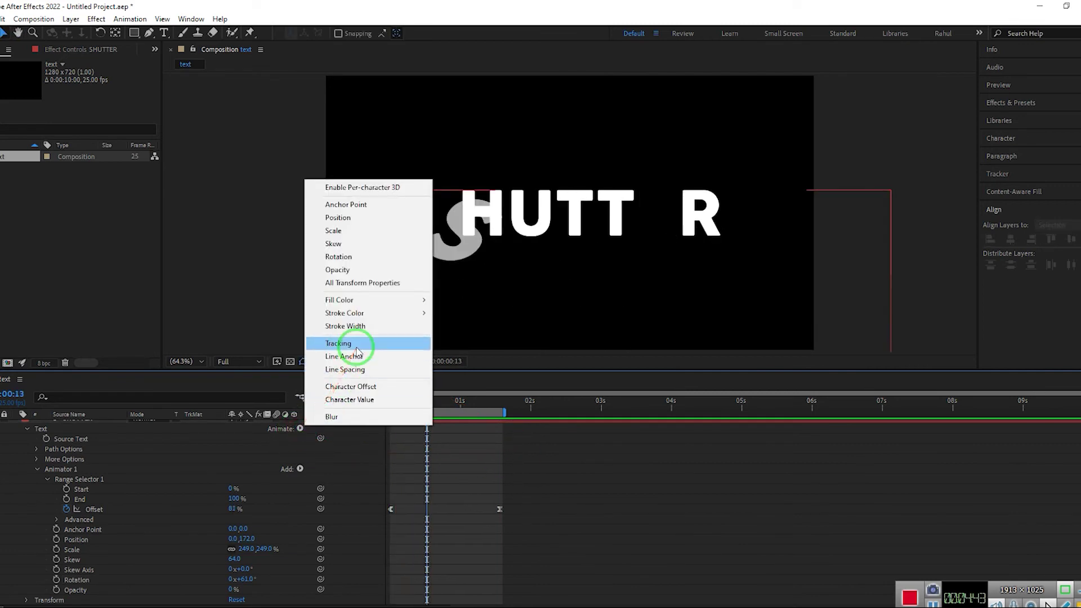
{"action": "left_click", "coordinate": [340, 342]}
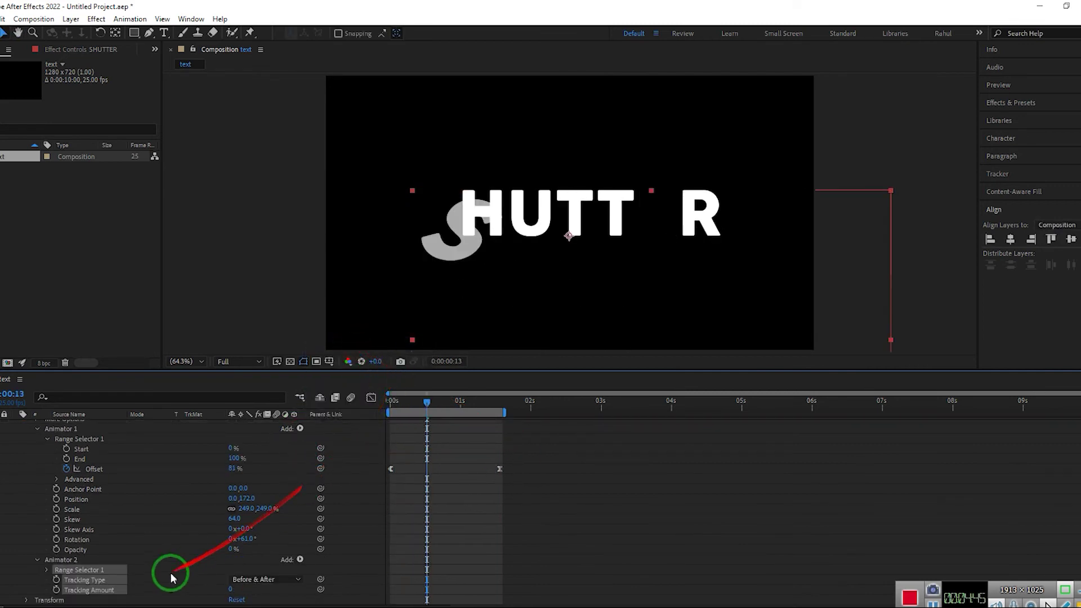
- Give Animator 2 a Tracking Amount of 52 and keyframe its Range Selector Offset at 0%
{"action": "left_click", "coordinate": [434, 402]}
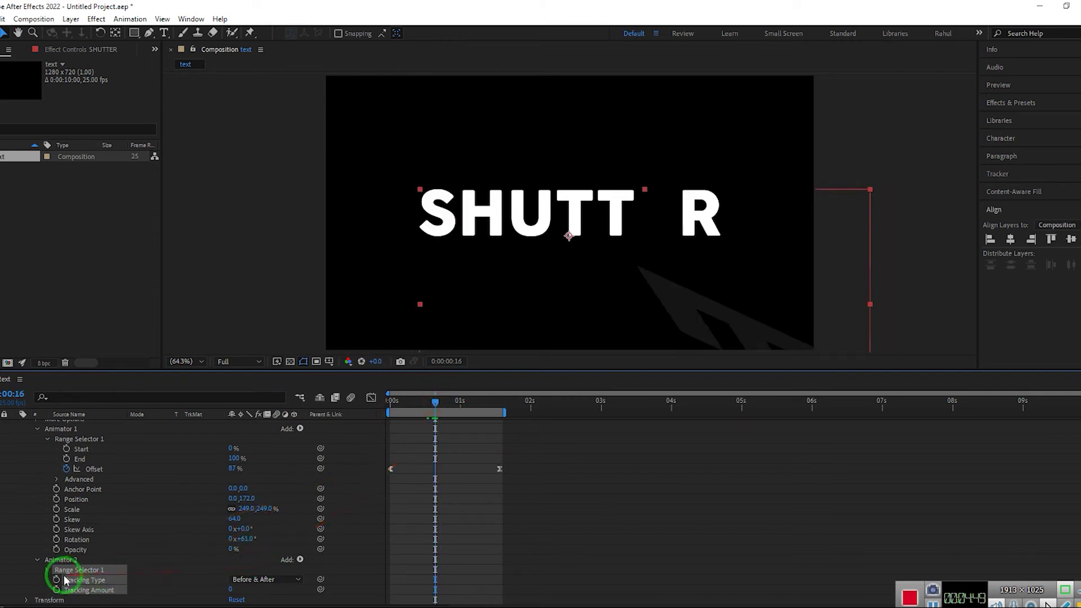
{"action": "left_click", "coordinate": [47, 573]}
{"action": "scroll", "coordinate": [266, 513], "scroll_direction": "down", "scroll_amount": 3}
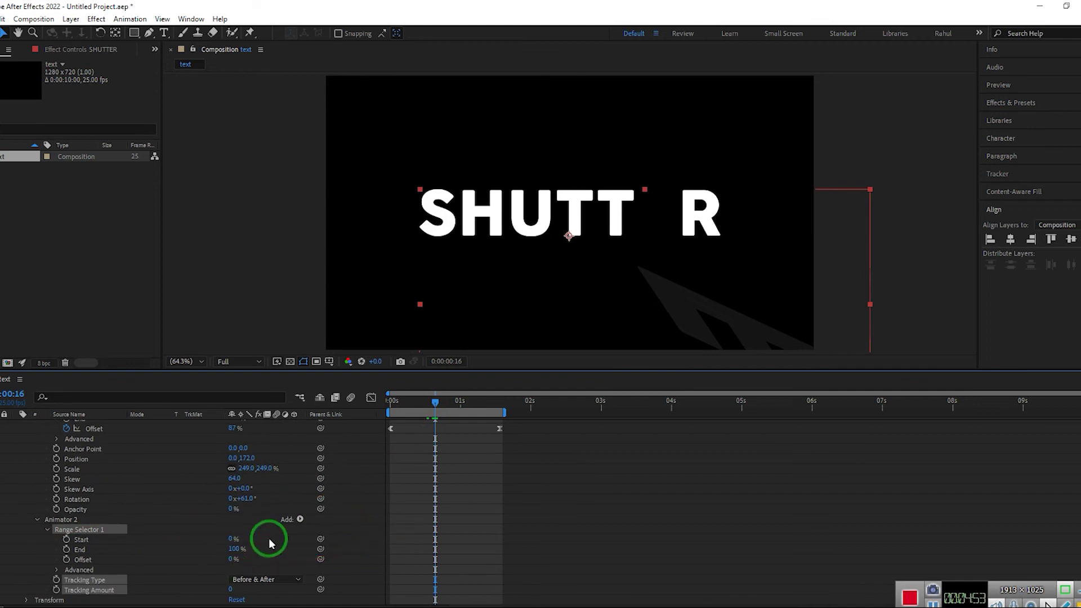
{"action": "left_click", "coordinate": [234, 594]}
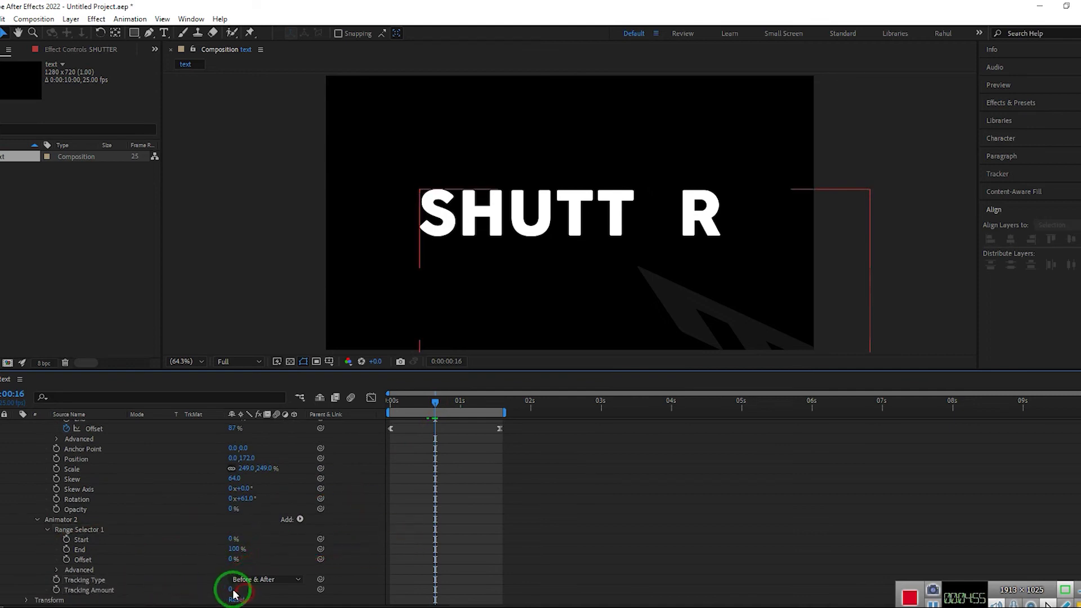
{"action": "mouse_move", "coordinate": [232, 588]}
{"action": "left_mouse_down"}
{"action": "mouse_move", "coordinate": [254, 588]}
{"action": "mouse_move", "coordinate": [293, 552]}
{"action": "mouse_move", "coordinate": [250, 563]}
{"action": "left_mouse_up"}
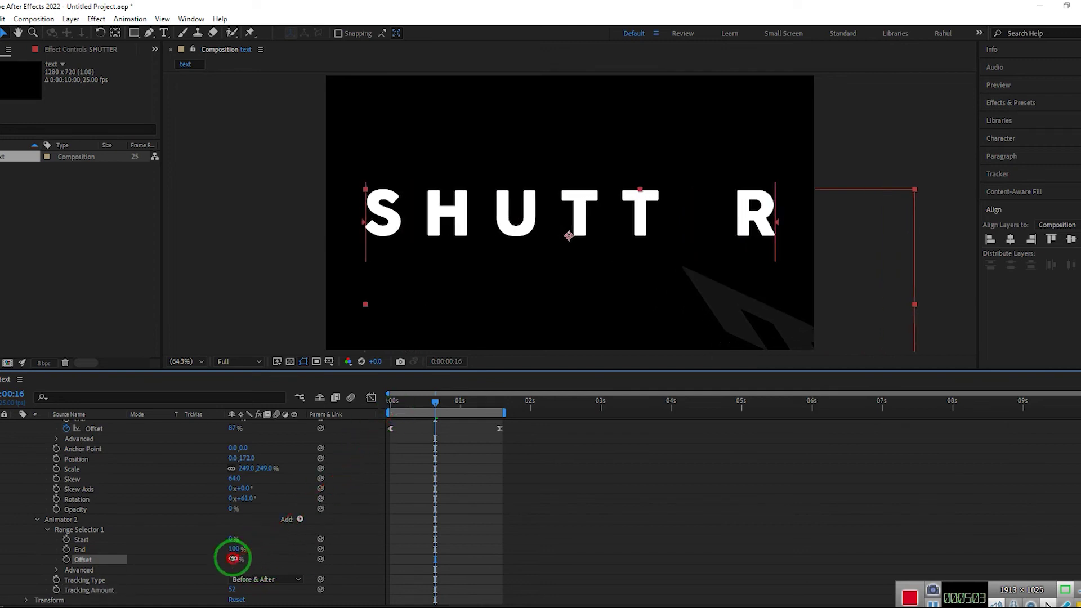
{"action": "key", "text": "Return"}
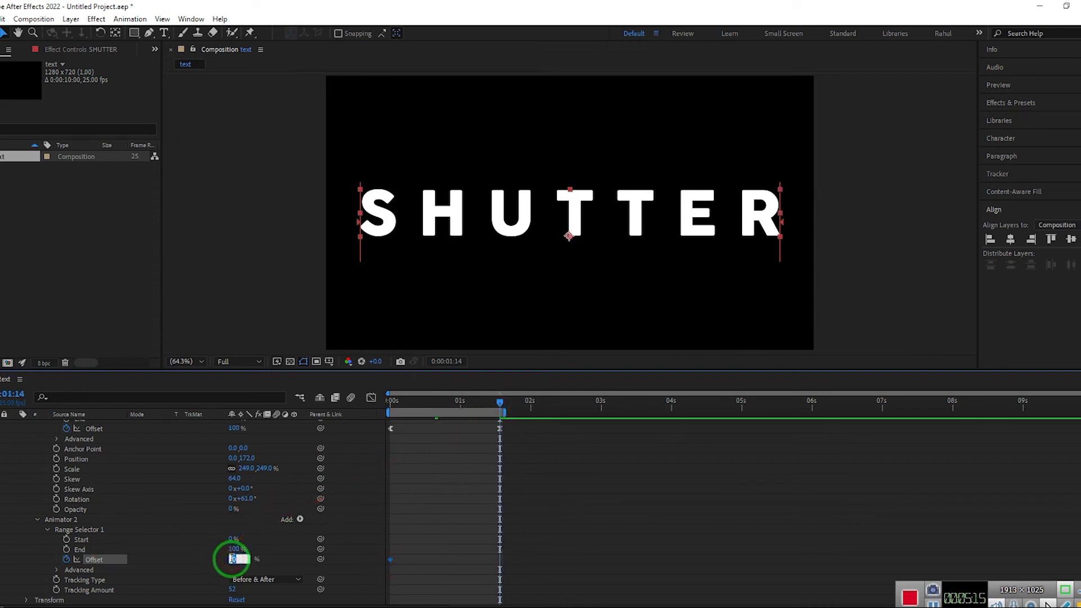
{"action": "type", "text": "100"}
- Keyframe the tracking Offset at 100% at 1:14 and raise Tracking Amount to 143
{"action": "left_click", "coordinate": [607, 519]}
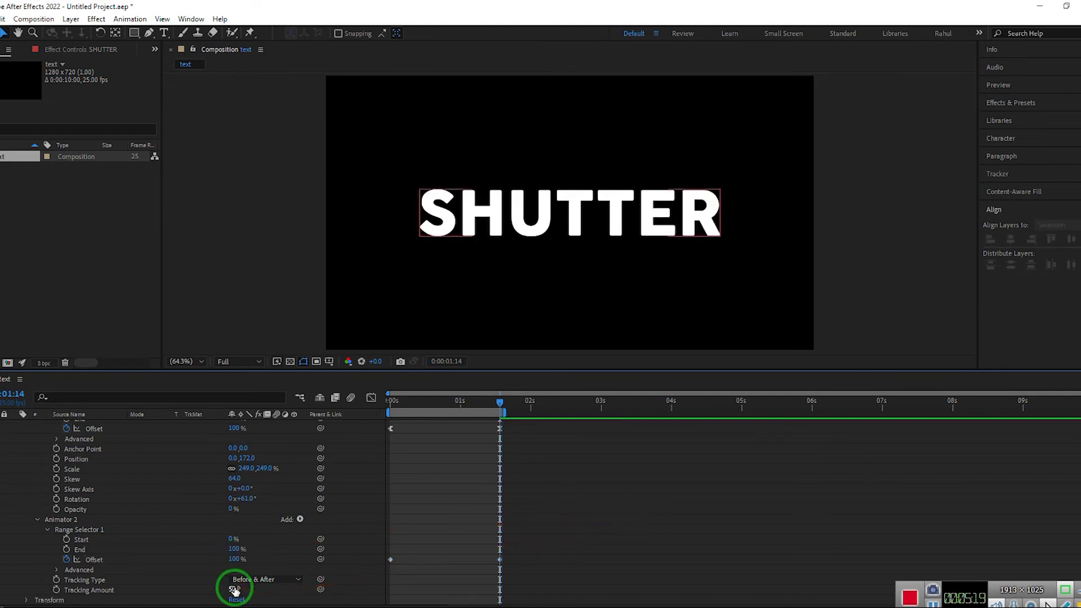
{"action": "left_click_drag", "start_coordinate": [235, 589], "coordinate": [280, 586]}
{"action": "left_click", "coordinate": [477, 402]}
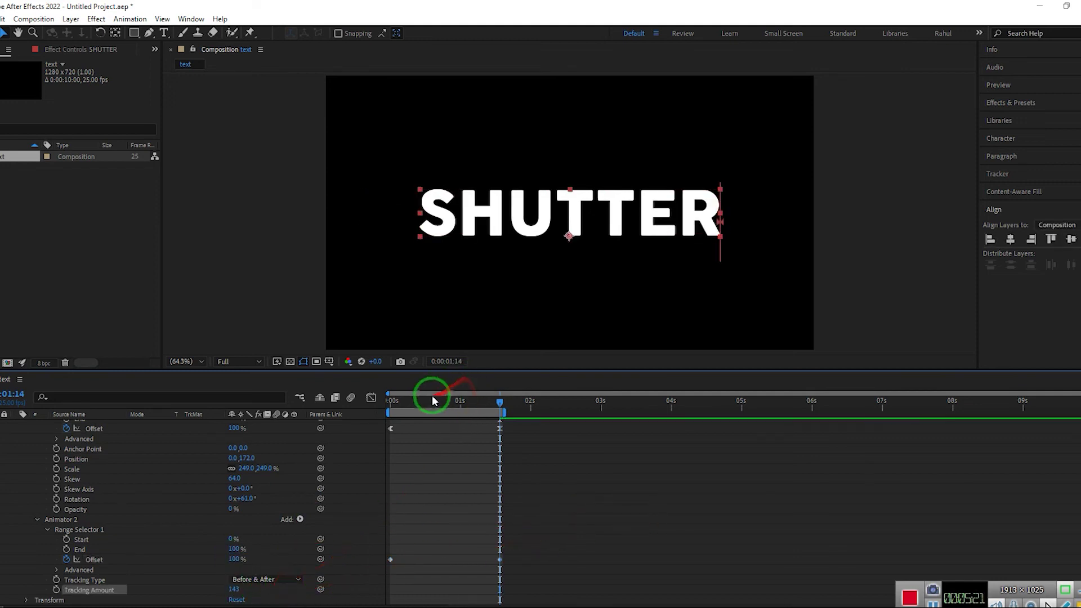
- Easy Ease the Start, End and Offset keyframes and shape the speed curve to decay sharply
{"action": "left_click_drag", "start_coordinate": [550, 535], "coordinate": [490, 559]}
{"action": "right_click", "coordinate": [500, 560]}
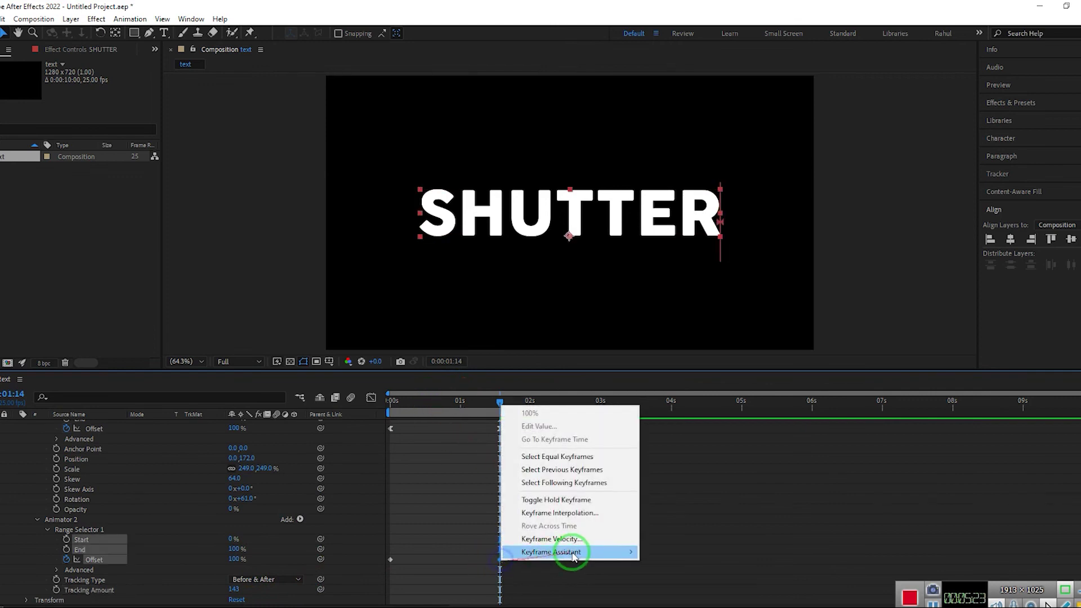
{"action": "mouse_move", "coordinate": [555, 551]}
{"action": "left_click", "coordinate": [710, 474]}
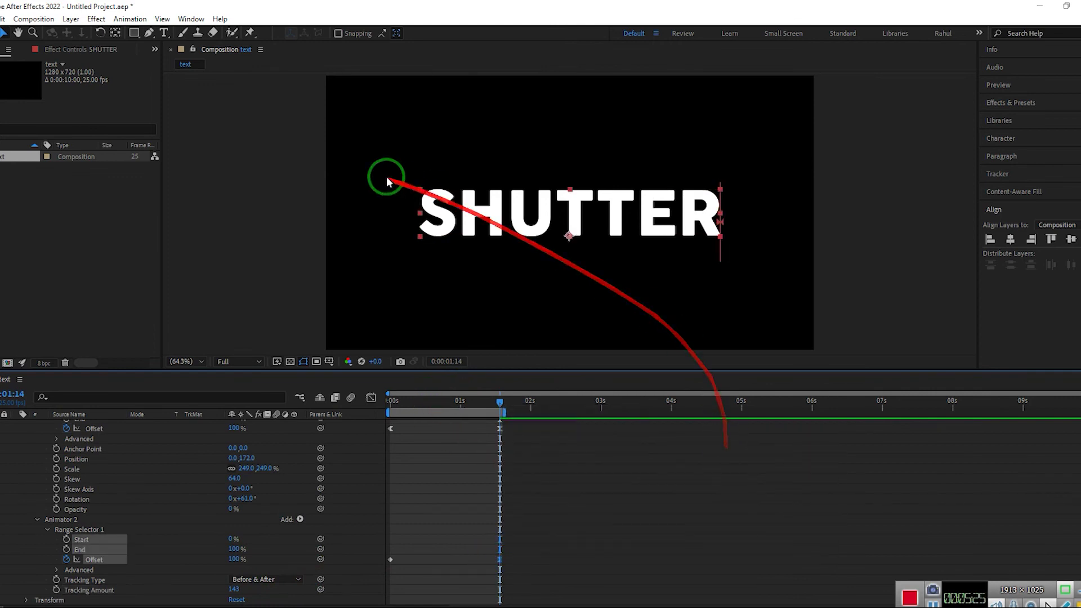
{"action": "left_click", "coordinate": [372, 399]}
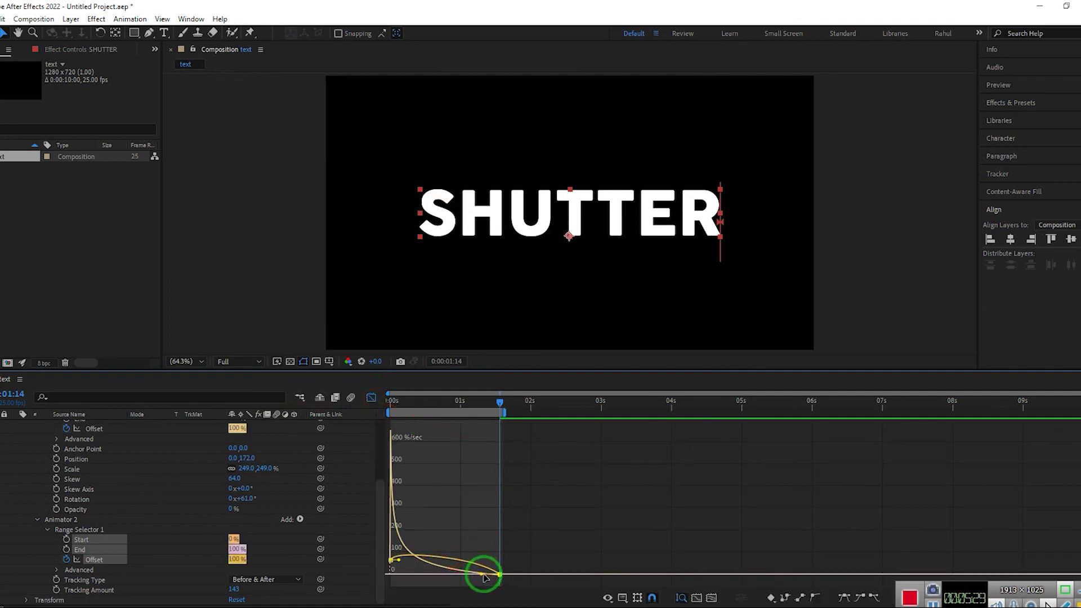
{"action": "left_click_drag", "start_coordinate": [481, 577], "coordinate": [471, 582]}
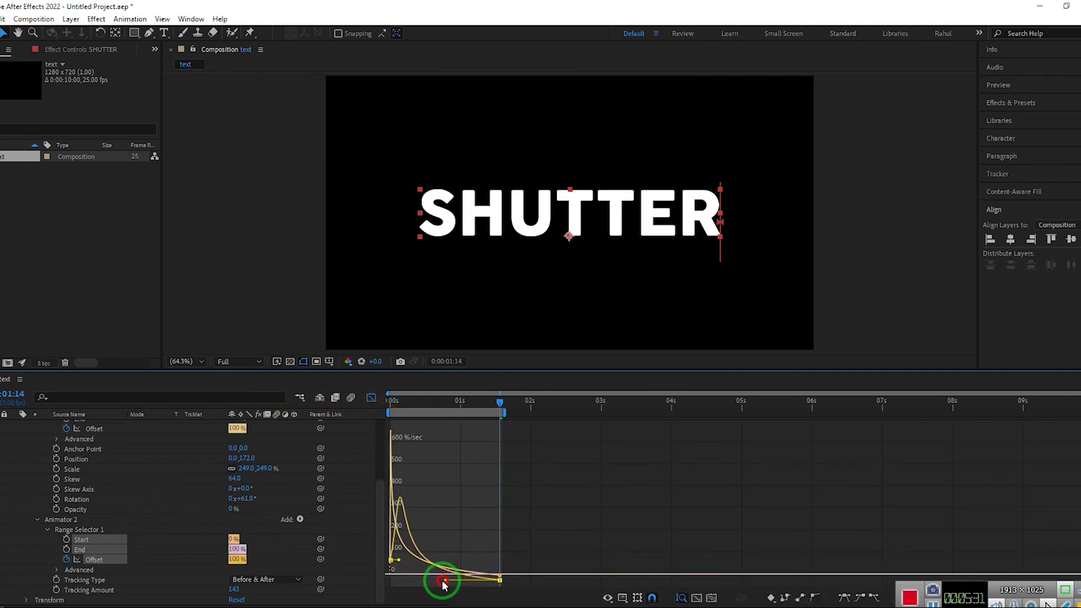
{"action": "left_click", "coordinate": [427, 577]}
{"action": "left_click_drag", "start_coordinate": [397, 560], "coordinate": [391, 562]}
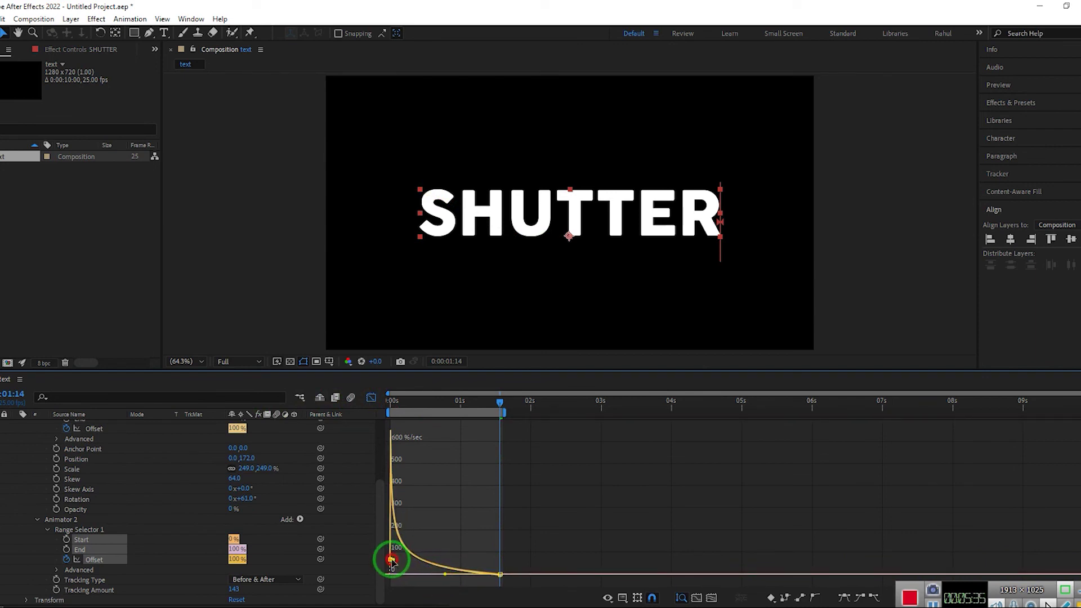
{"action": "left_click", "coordinate": [370, 398]}
- Return to 0:00, where both Offsets read 0% and SHUTTER is fully hidden
{"action": "left_click_drag", "start_coordinate": [458, 403], "coordinate": [6, 470]}
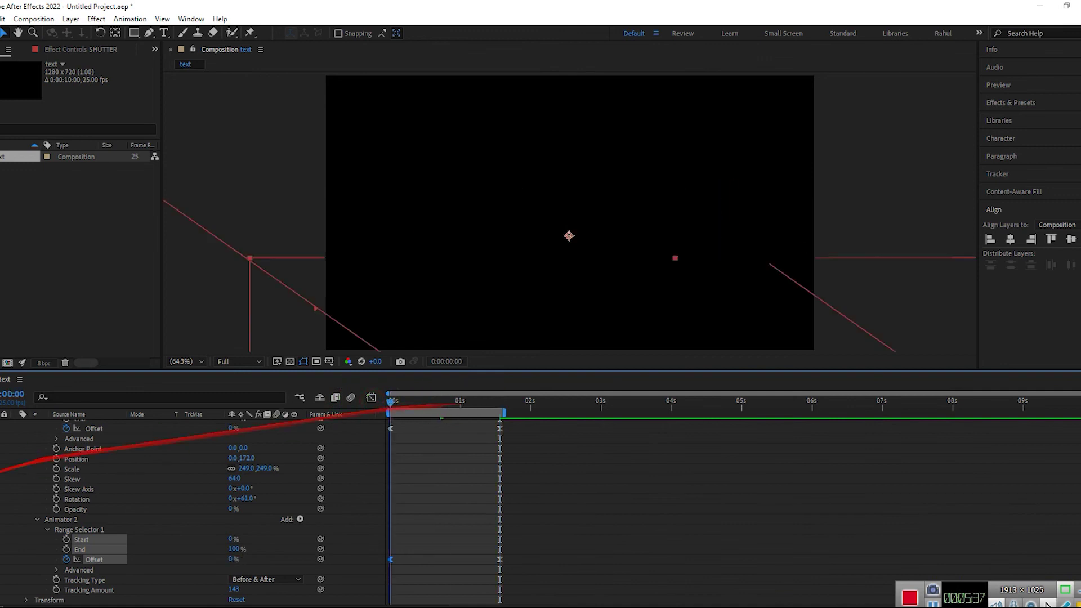